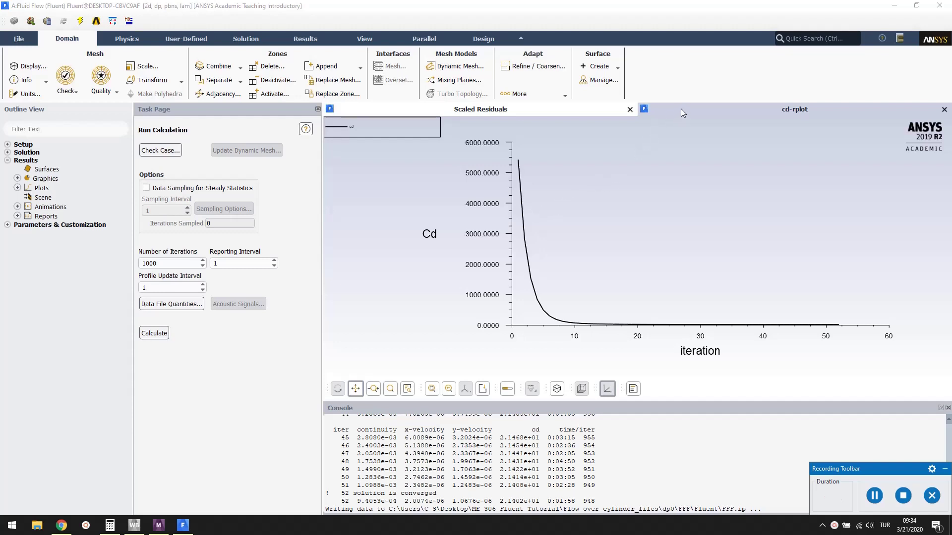
Step: Review the scaled residuals plot, the drag coefficient convergence plot and the last cd values in the console
left_click(573, 109)
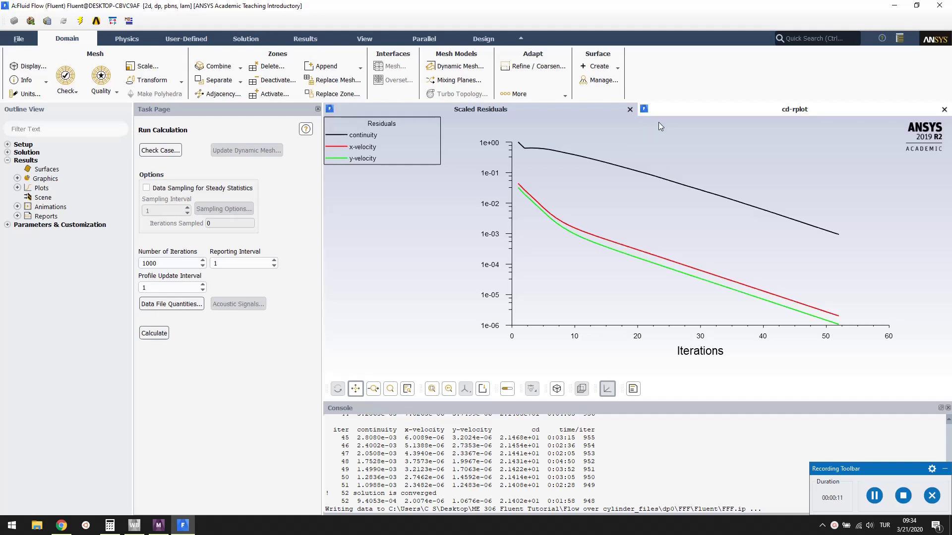
left_click(691, 109)
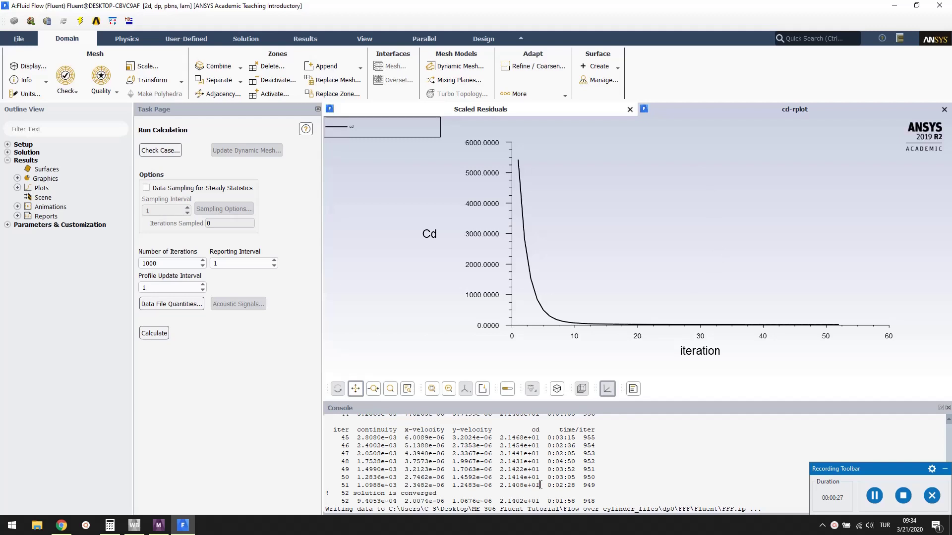
left_click_drag(540, 485, 500, 486)
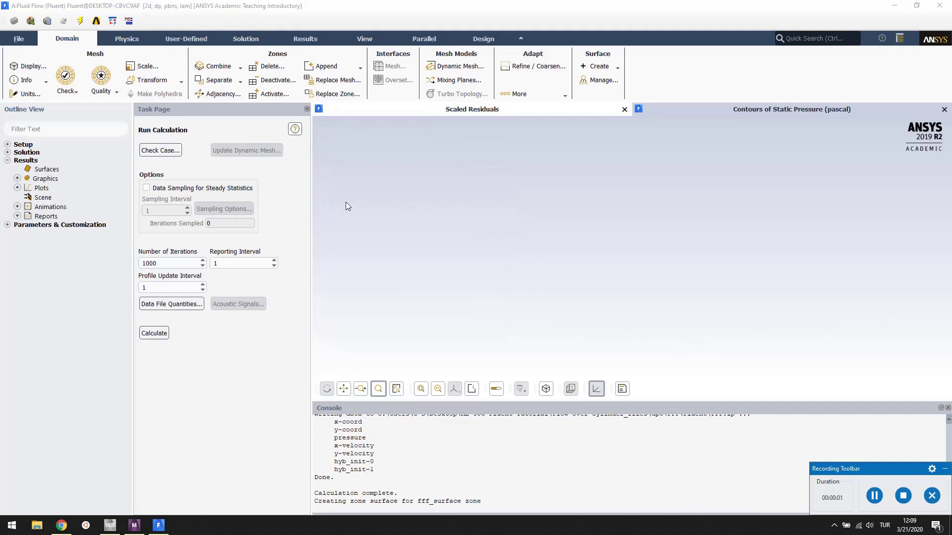
Step: Display a filled contour plot of Static Pressure and place its legend beside the cylinder
left_click(18, 178)
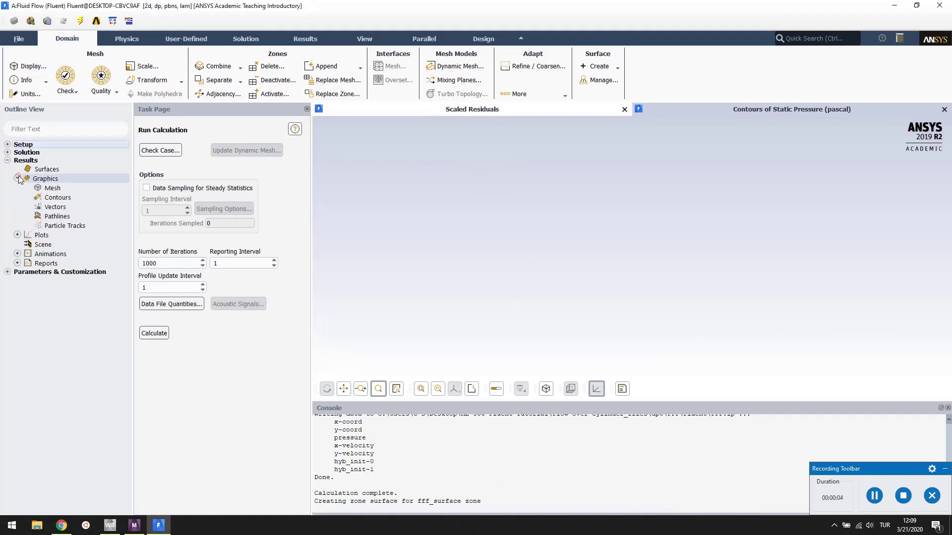
double_click(52, 198)
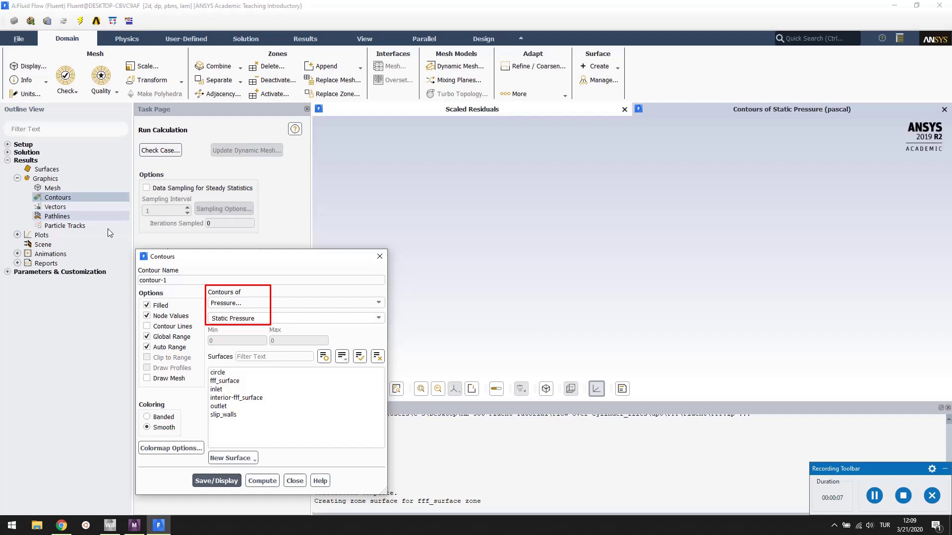
left_click(233, 481)
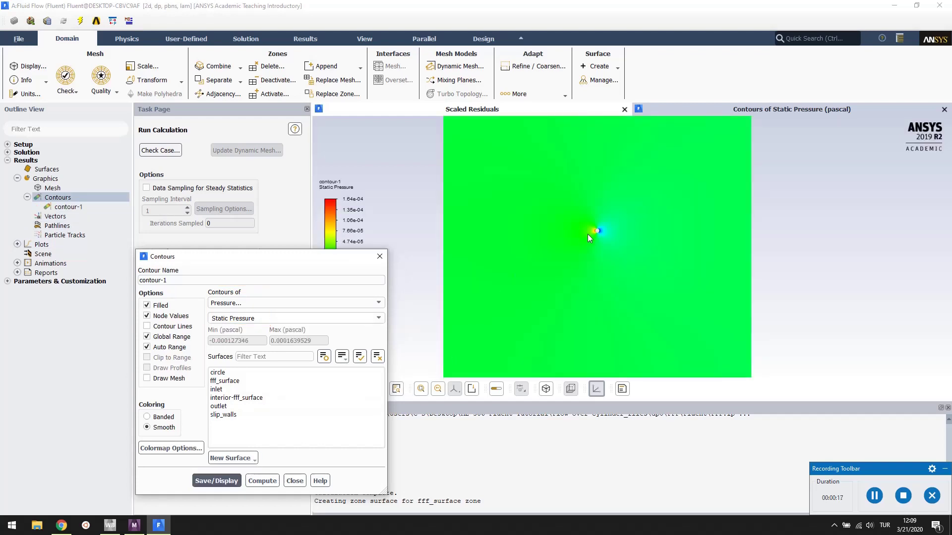
scroll(595, 232, "up", 3)
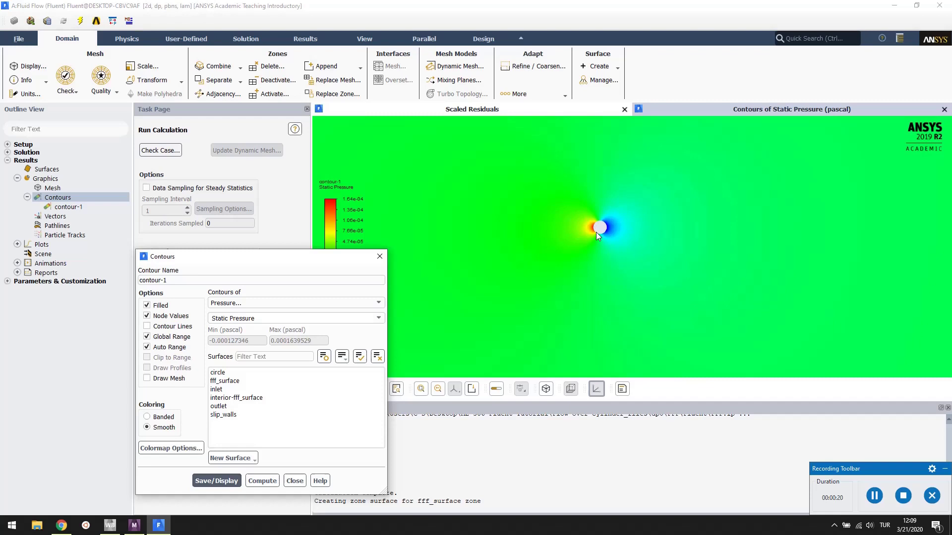
scroll(596, 232, "up", 4)
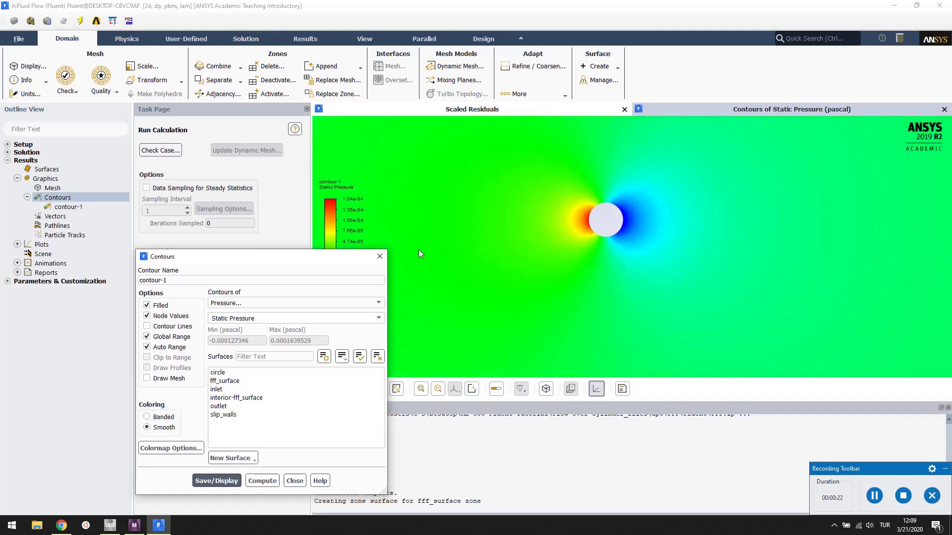
left_click(380, 256)
left_click_drag(352, 242, 503, 224)
scroll(599, 227, "up", 3)
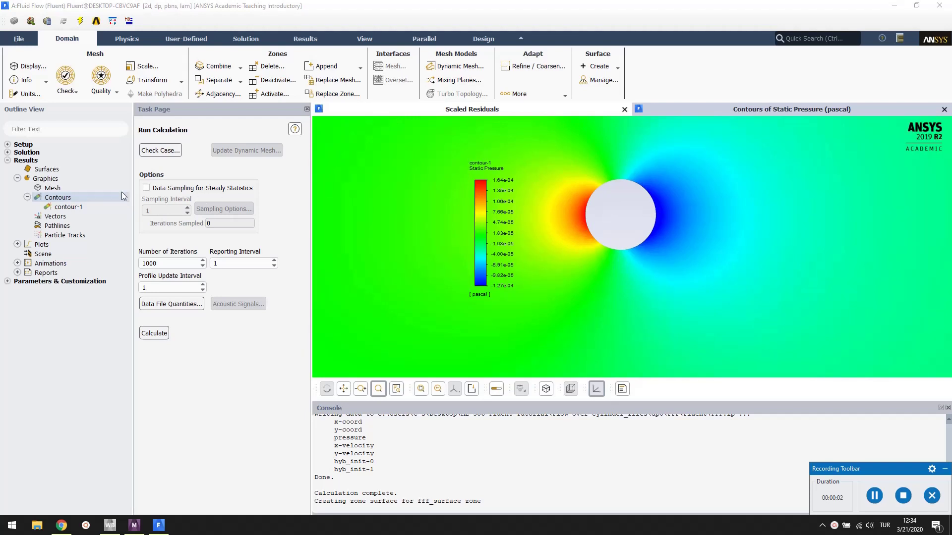
Step: Display a second filled contour plot showing Velocity Magnitude and move its legend toward the cylinder
double_click(64, 197)
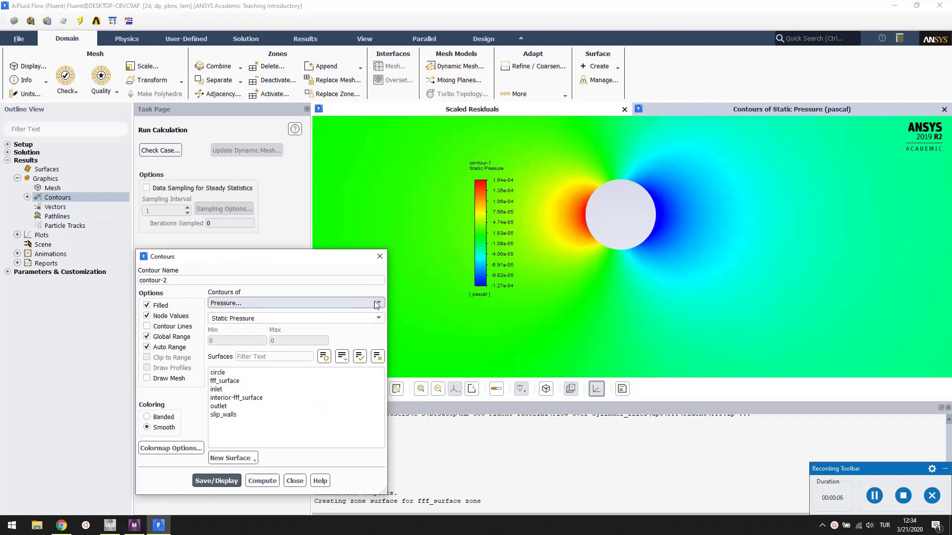
left_click(378, 302)
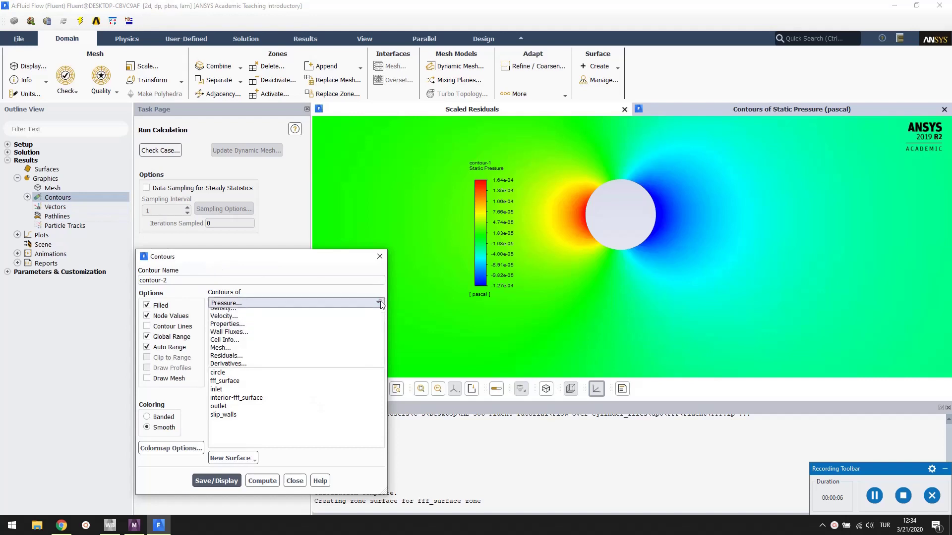
left_click(367, 328)
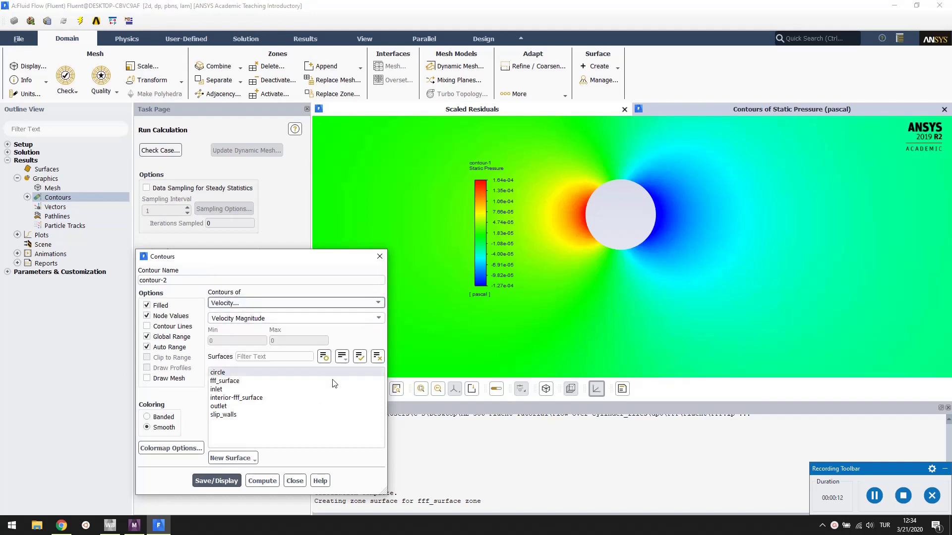
left_click(227, 482)
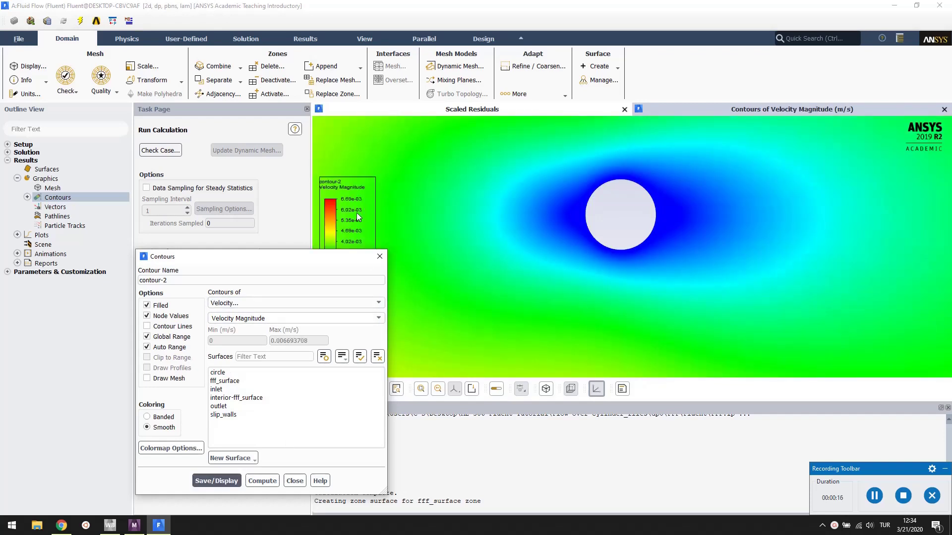
left_click_drag(356, 212, 451, 178)
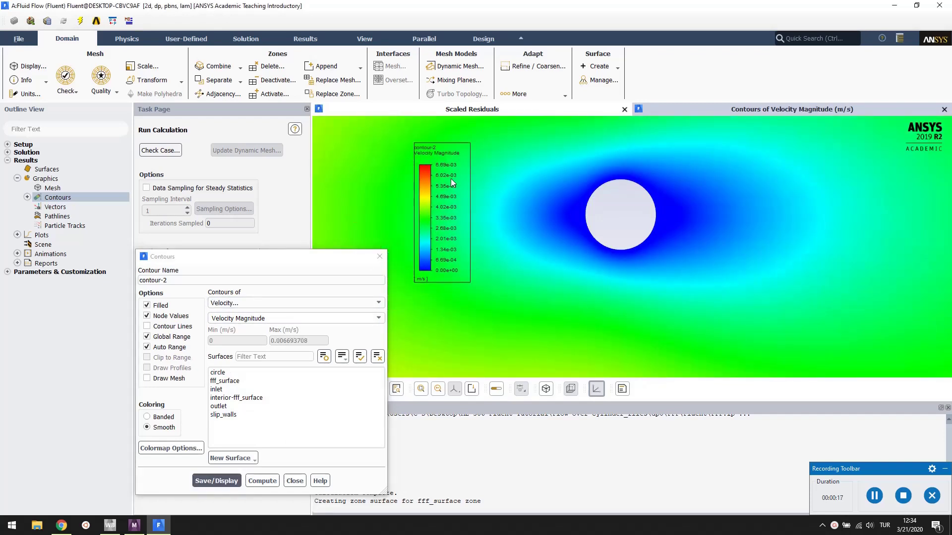
left_click(379, 256)
Step: Move the velocity legend outside the full flow domain and examine the velocity field around the cylinder and its wake
scroll(522, 219, "down", 5)
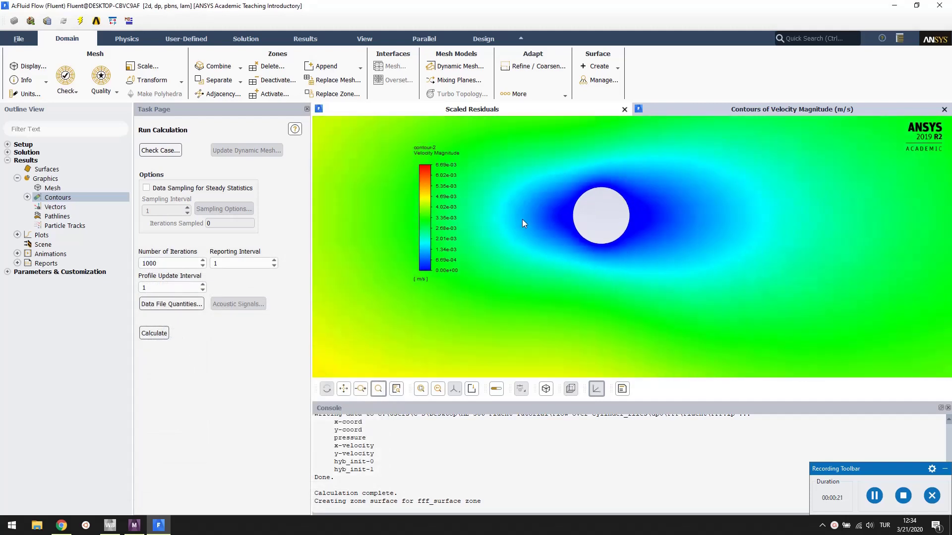
scroll(522, 219, "down", 5)
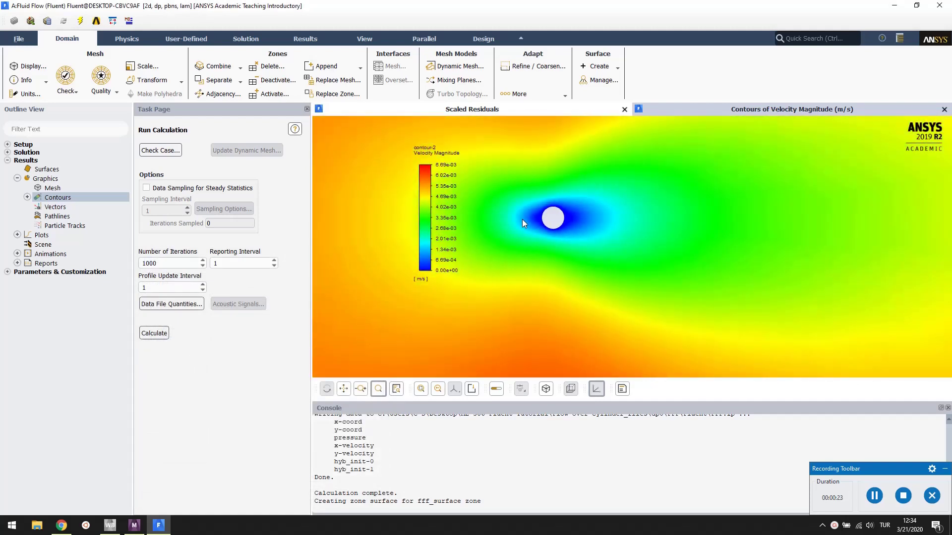
scroll(522, 219, "down", 6)
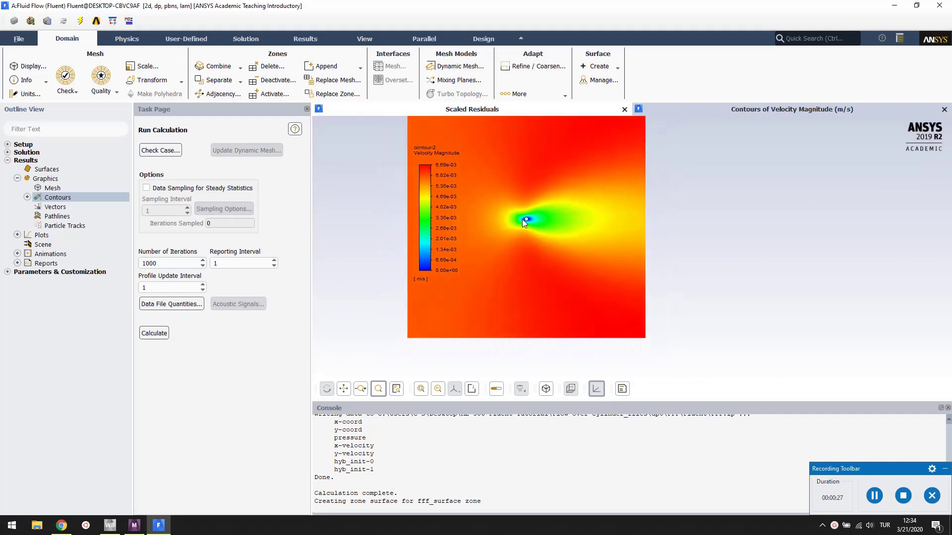
left_click_drag(522, 219, 560, 245)
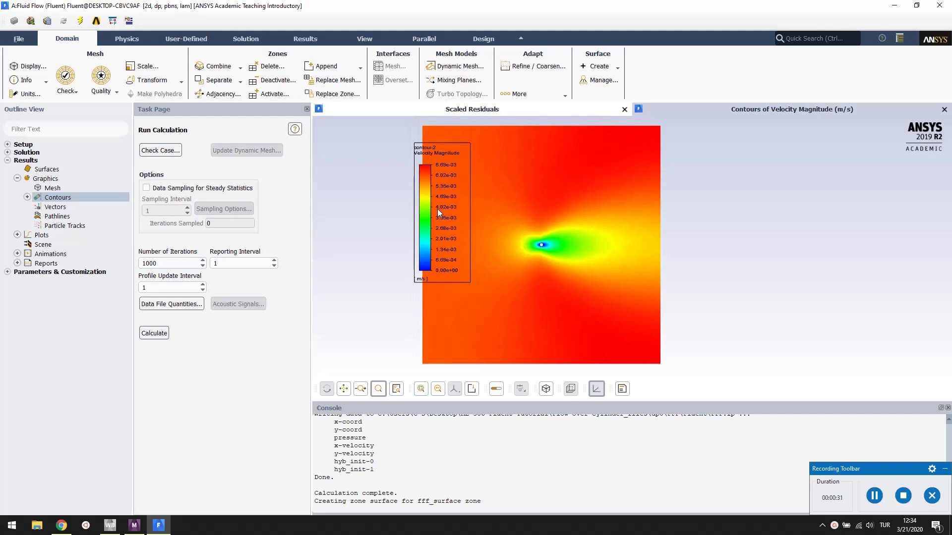
left_click_drag(436, 210, 378, 247)
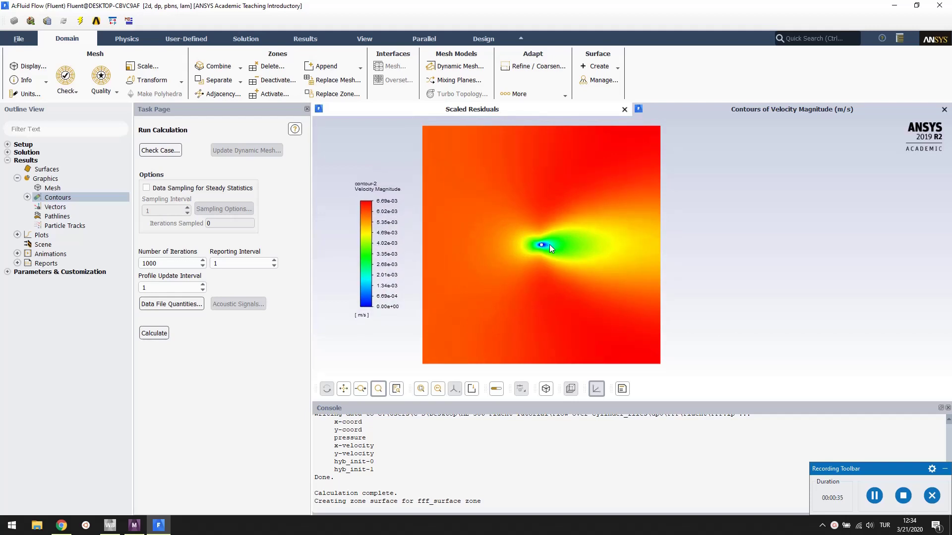
scroll(550, 244, "up", 5)
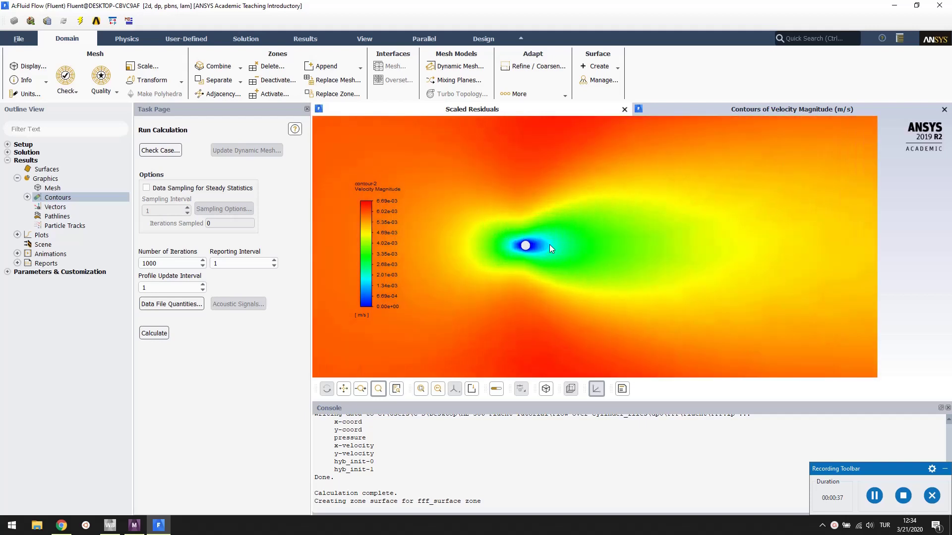
scroll(549, 245, "up", 3)
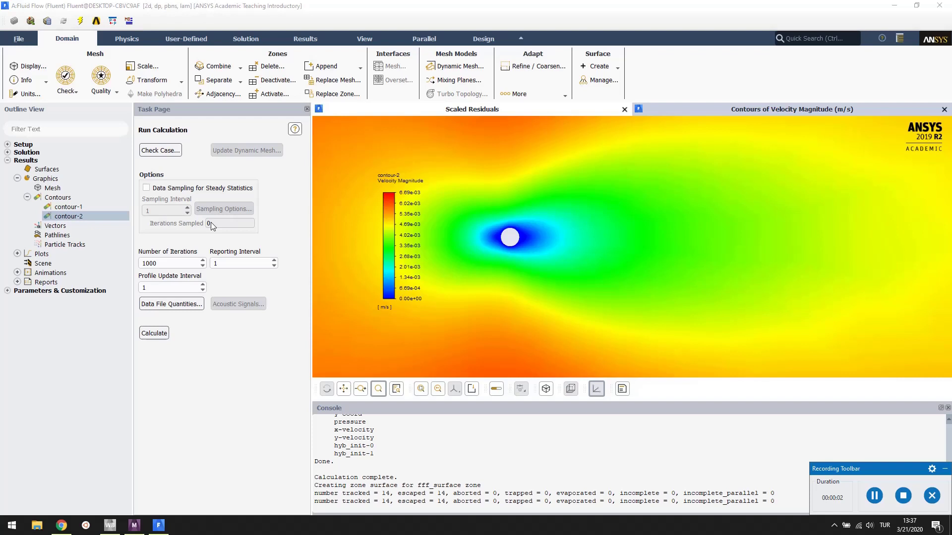
Step: Display pathlines released from the inlet surface, colored by Particle ID
double_click(63, 236)
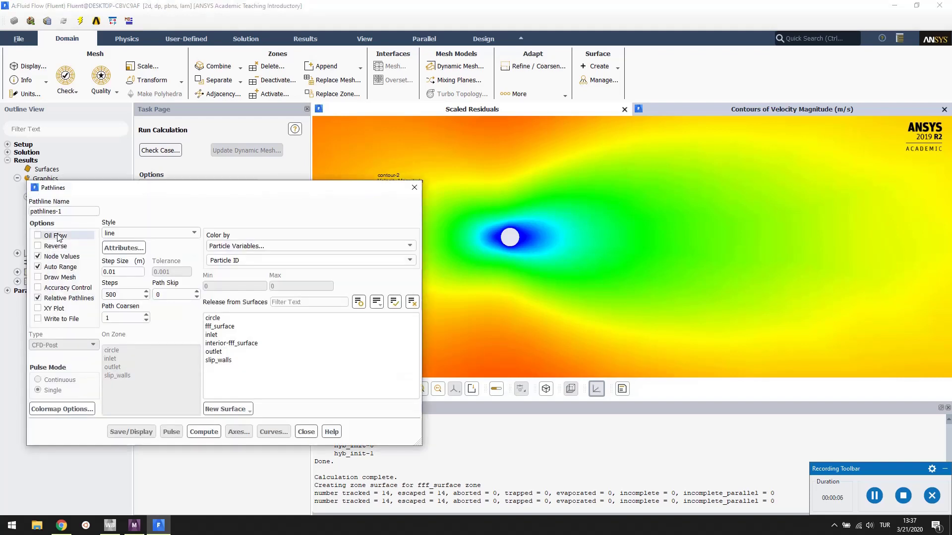
left_click(219, 335)
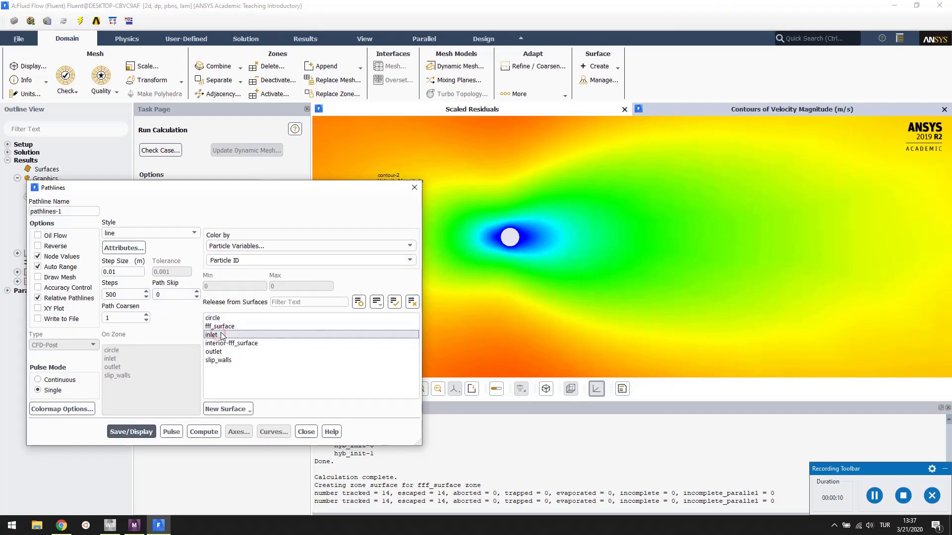
left_click(144, 432)
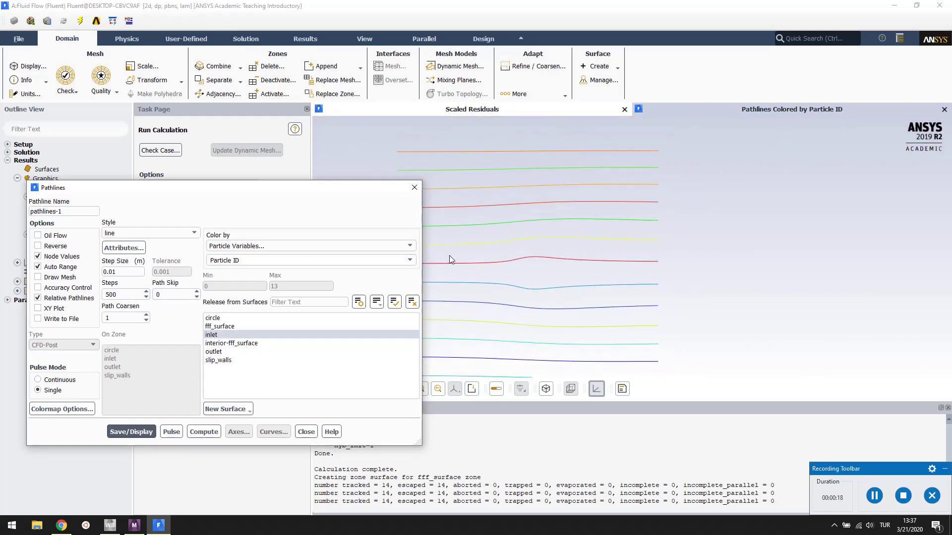
Step: Color the inlet pathlines by Density and redisplay them
left_click(410, 246)
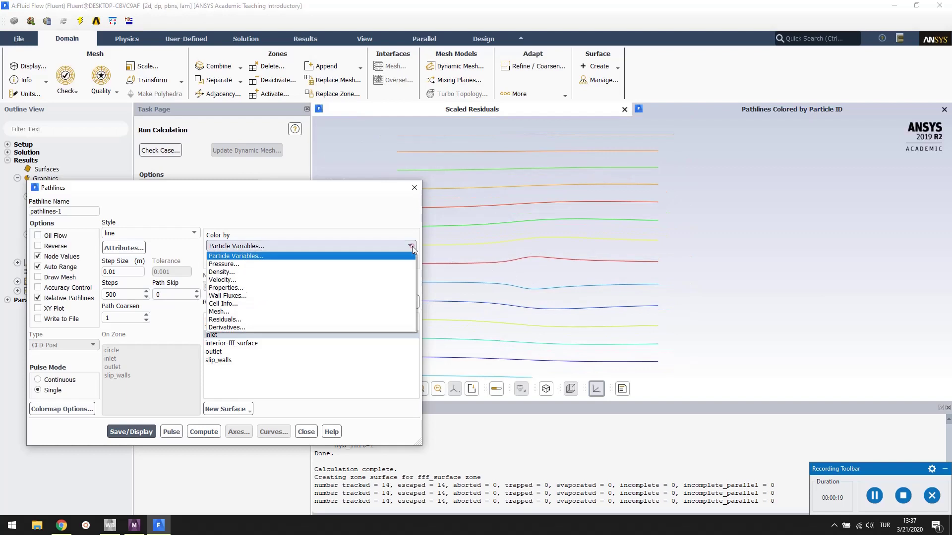
left_click(391, 271)
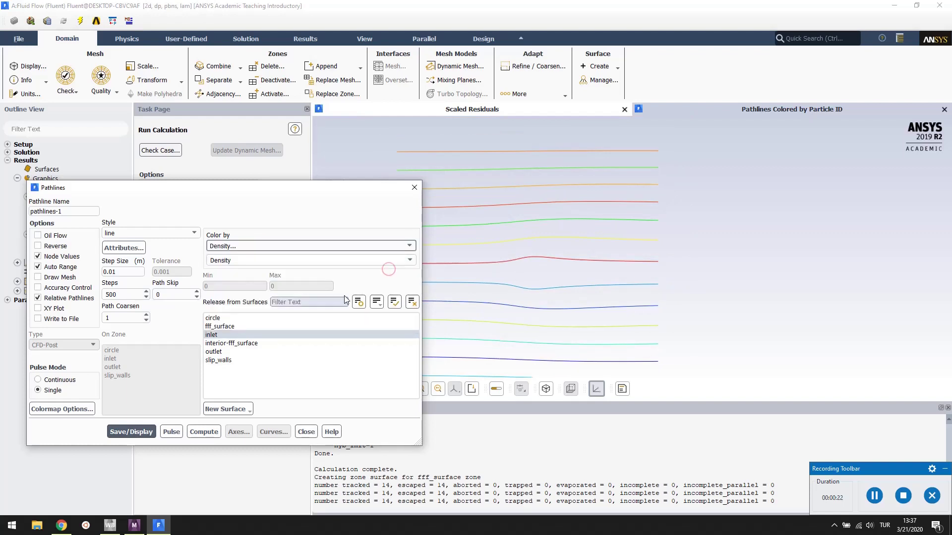
left_click(148, 432)
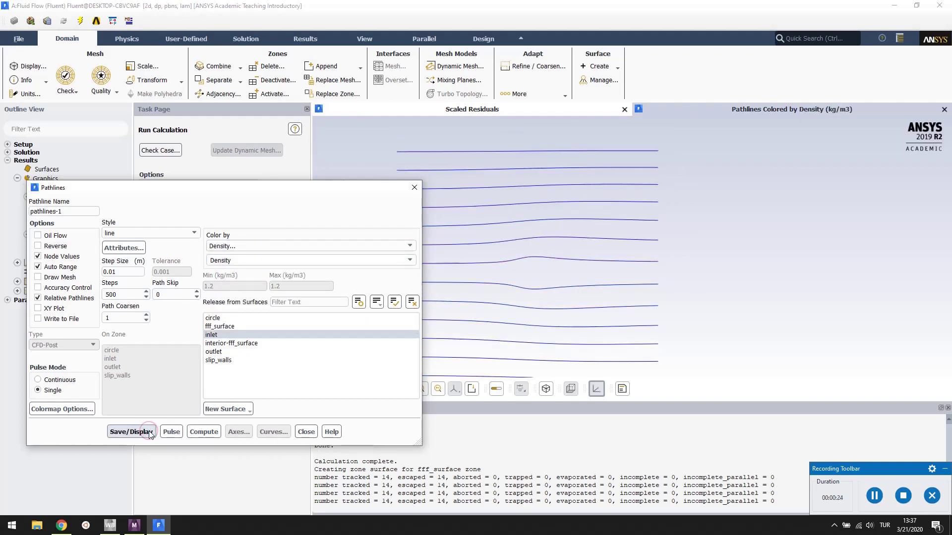
Step: Add the mesh edges of circle, inlet, outlet and slip_walls to the pathline plot and redisplay it
left_click(68, 278)
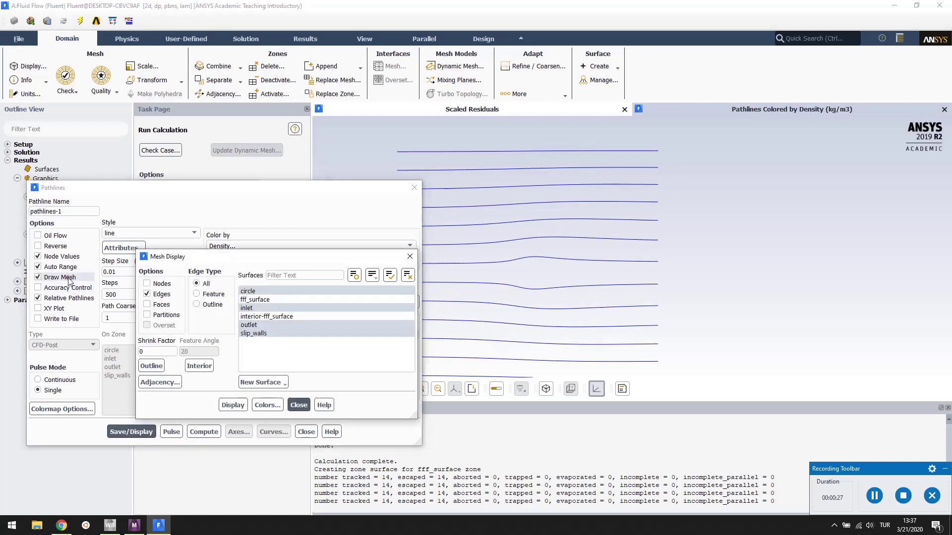
left_click(260, 317)
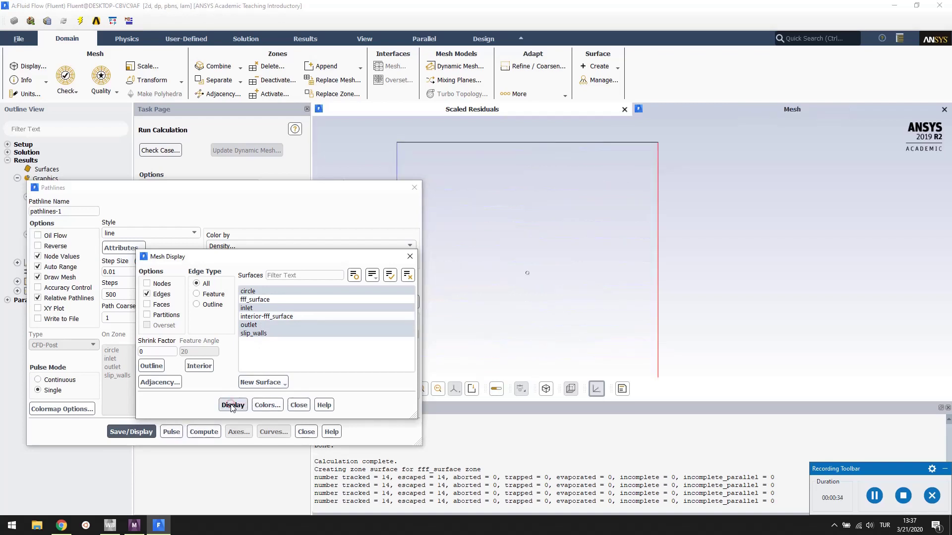
left_click(299, 405)
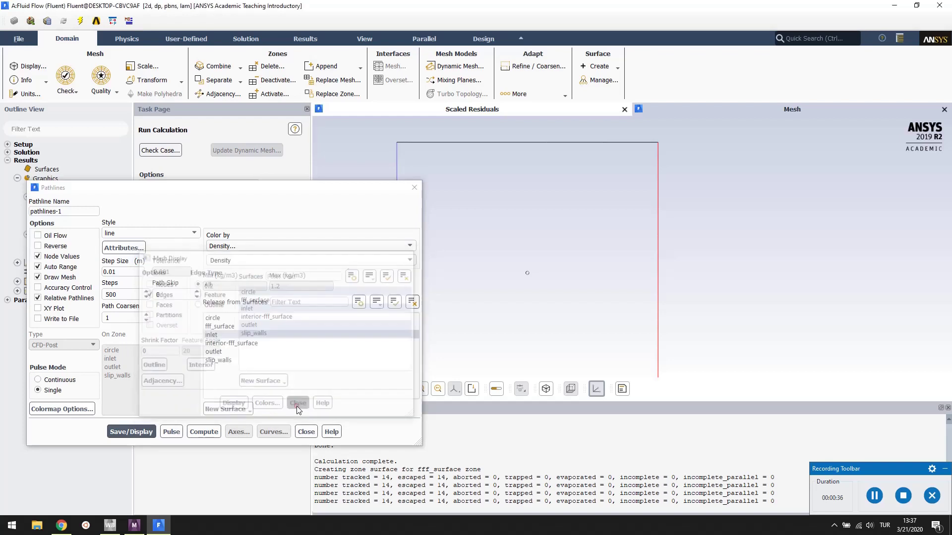
left_click(151, 433)
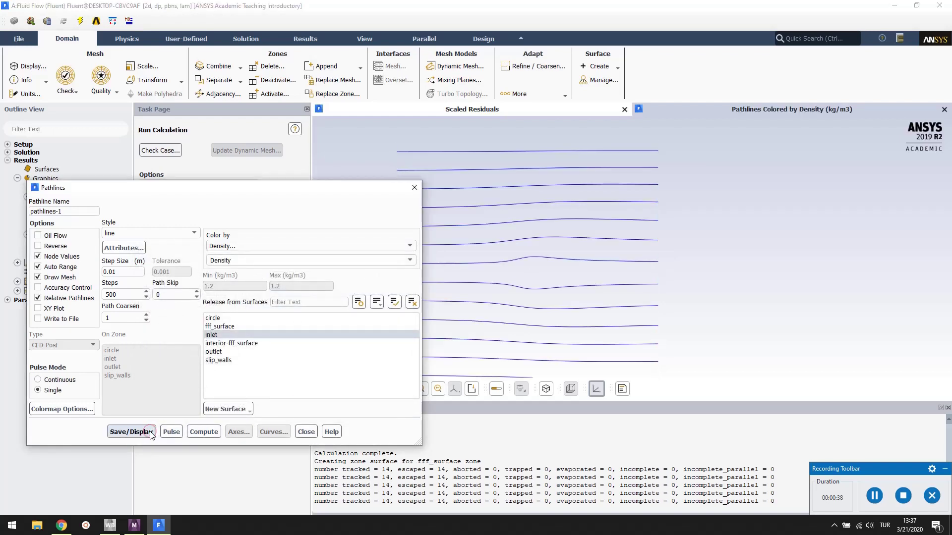
left_click(414, 187)
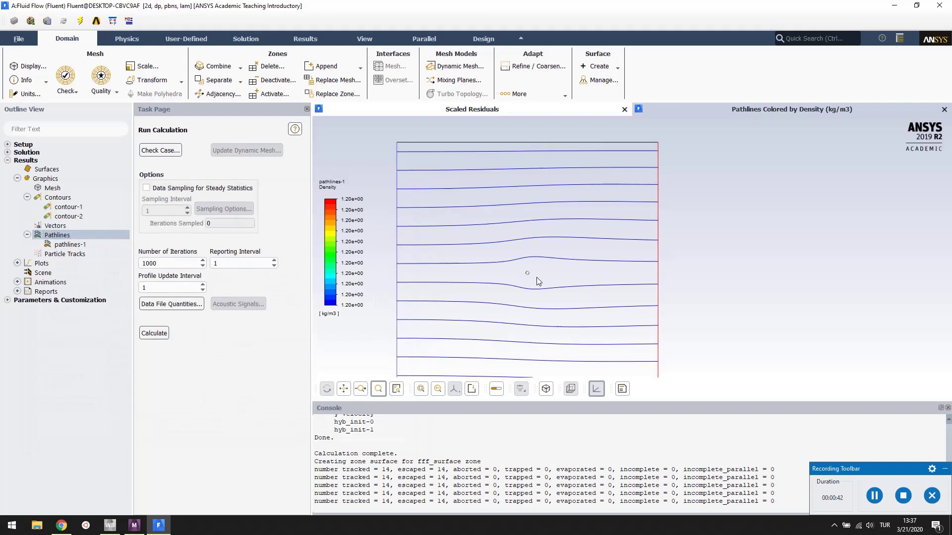
middle_click_drag(536, 278, 568, 251)
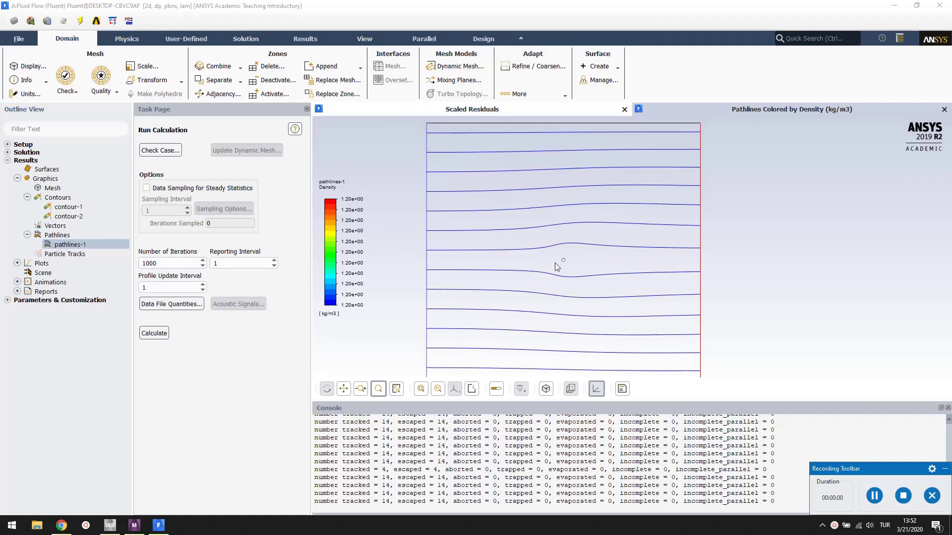
Step: Pulse the inlet pathlines in Single mode over the mesh edges of circle, inlet, outlet and slip_walls, then stop the animation
double_click(73, 245)
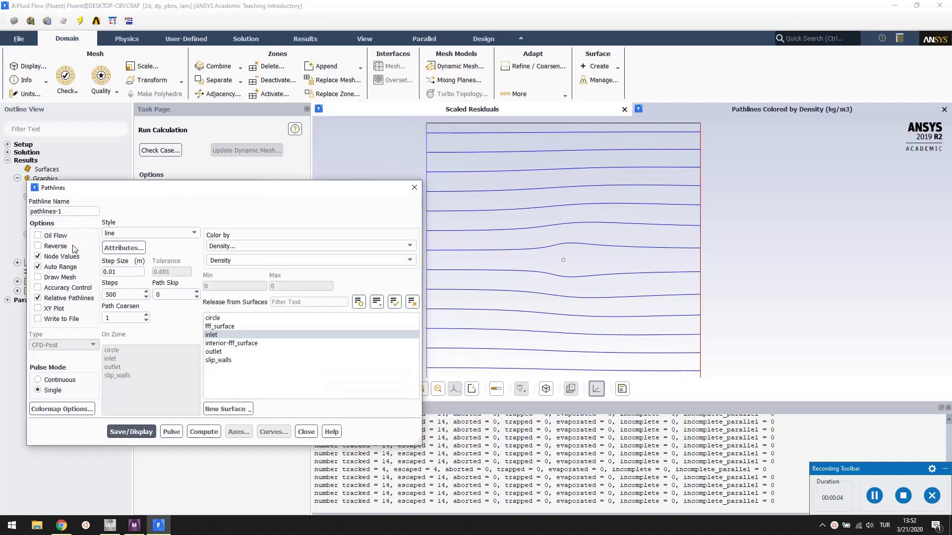
left_click(48, 279)
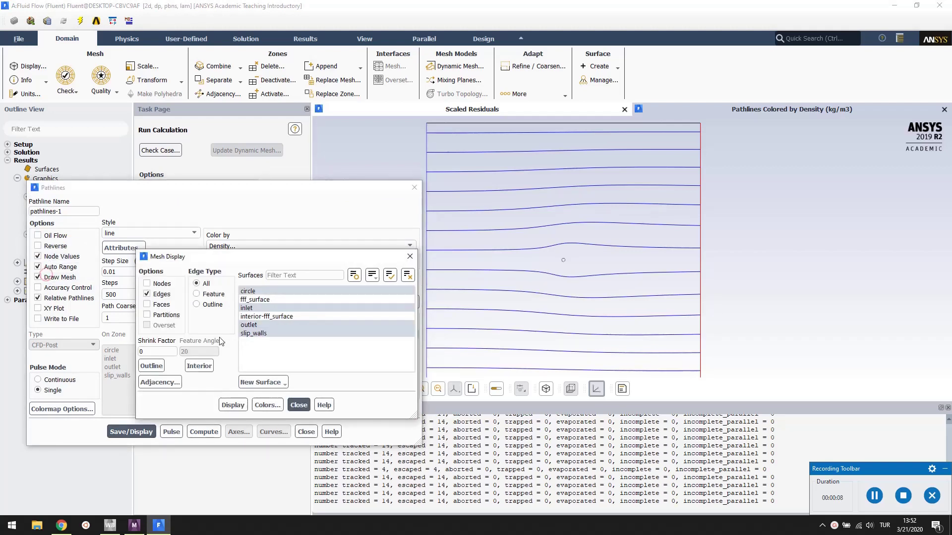
left_click(237, 406)
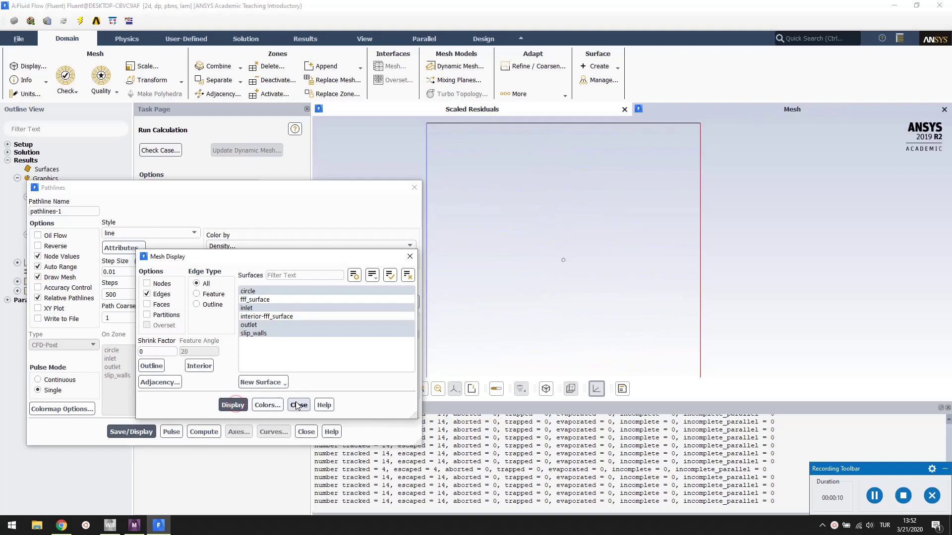
left_click(299, 405)
left_click(174, 431)
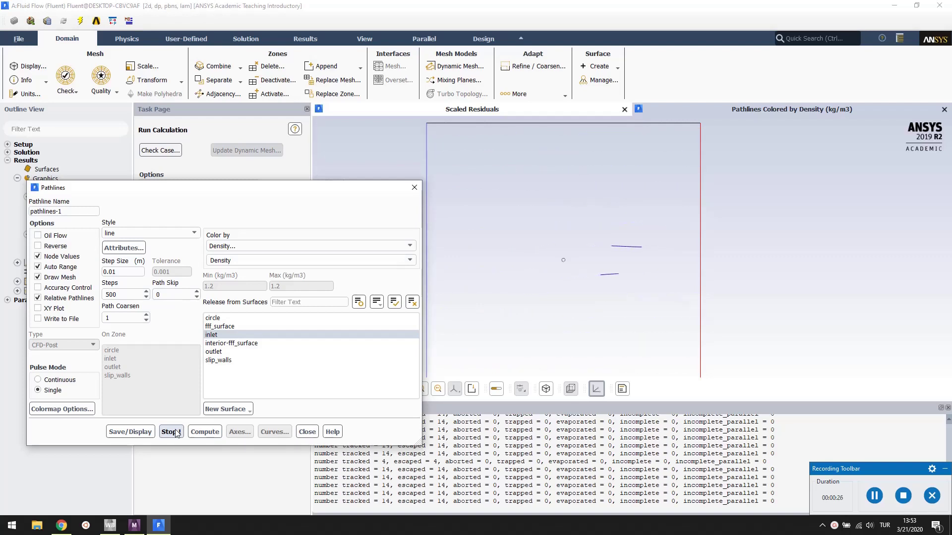
left_click(175, 432)
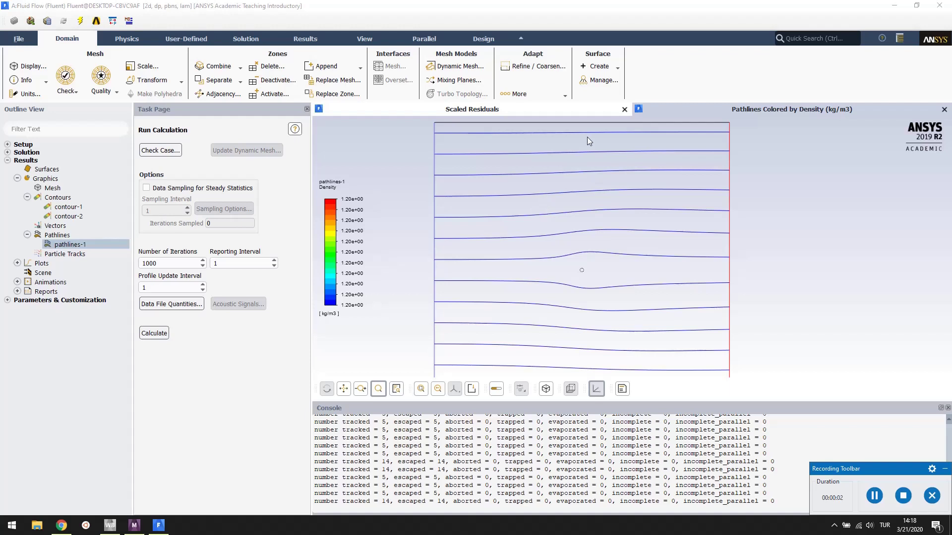
Step: Create two point surfaces at x0 = 0 m with y0 = 0.00051 m and 0.00052 m
left_click(617, 67)
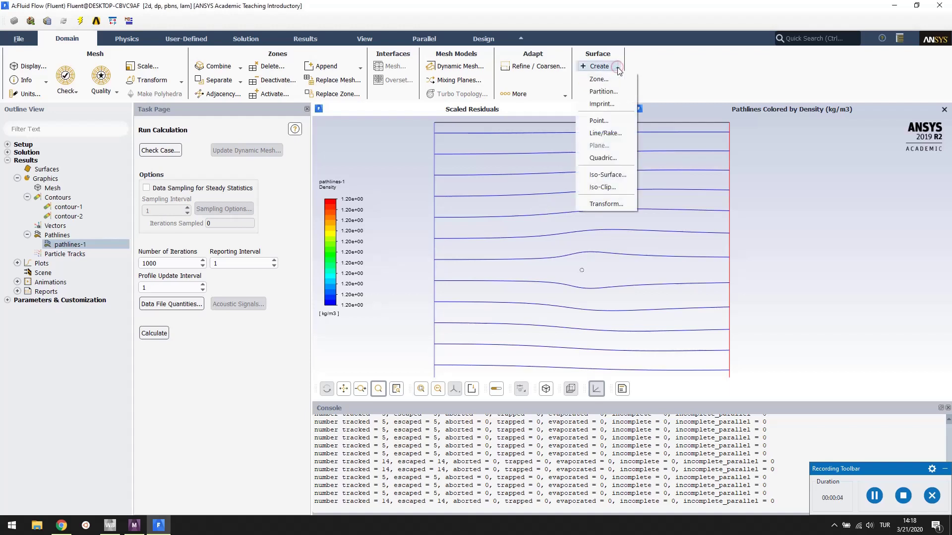
left_click(611, 120)
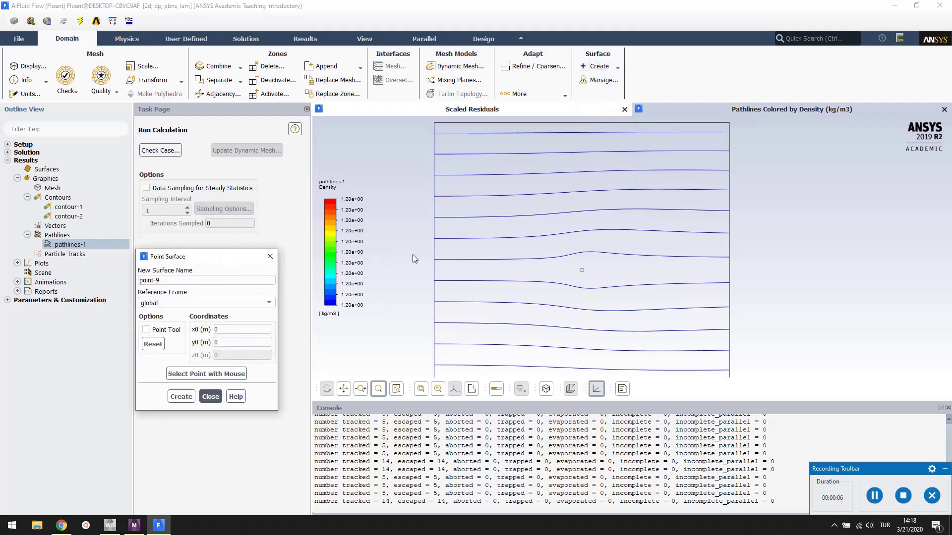
left_click(248, 342)
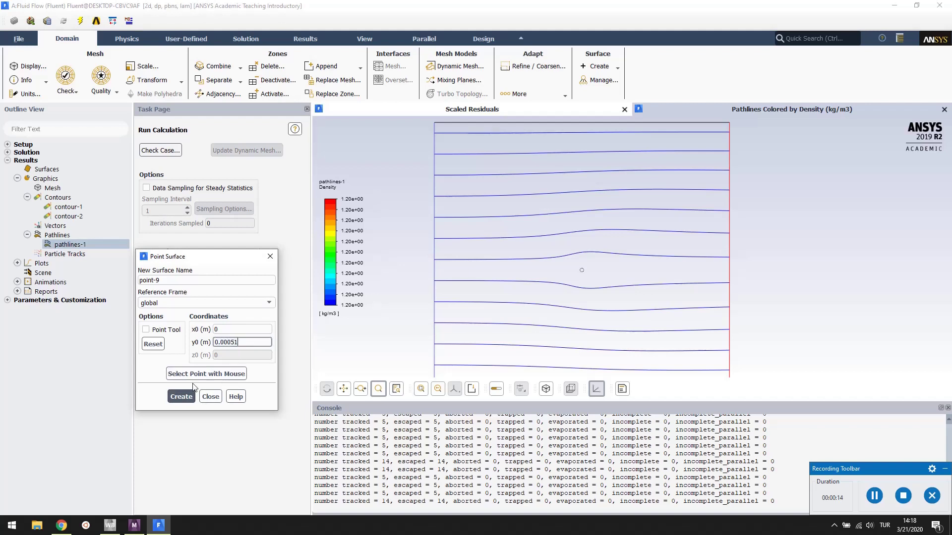
left_click(182, 397)
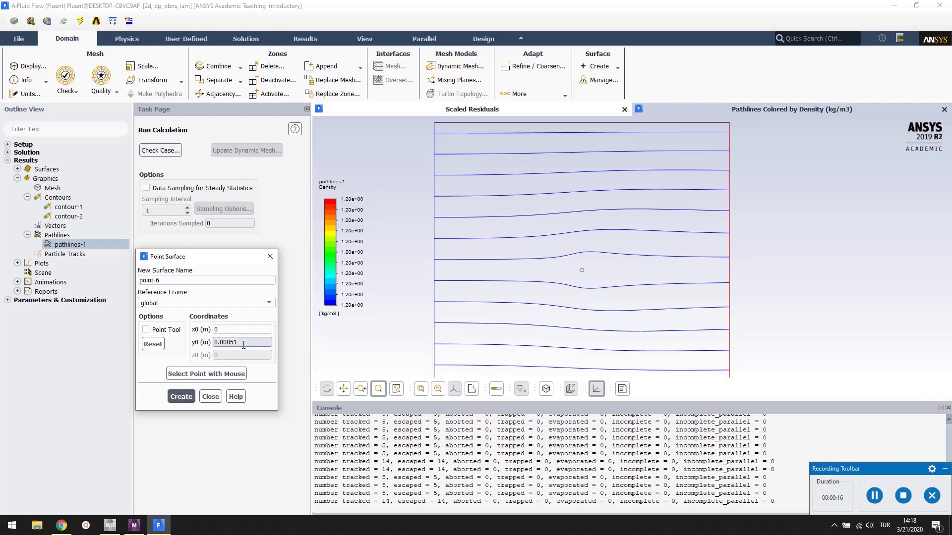
key("BackSpace")
type("2")
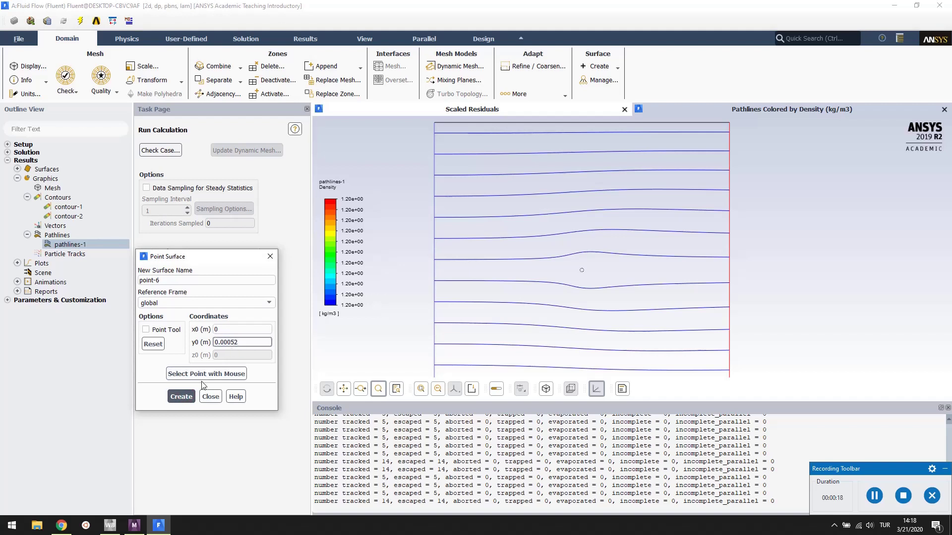
left_click(191, 397)
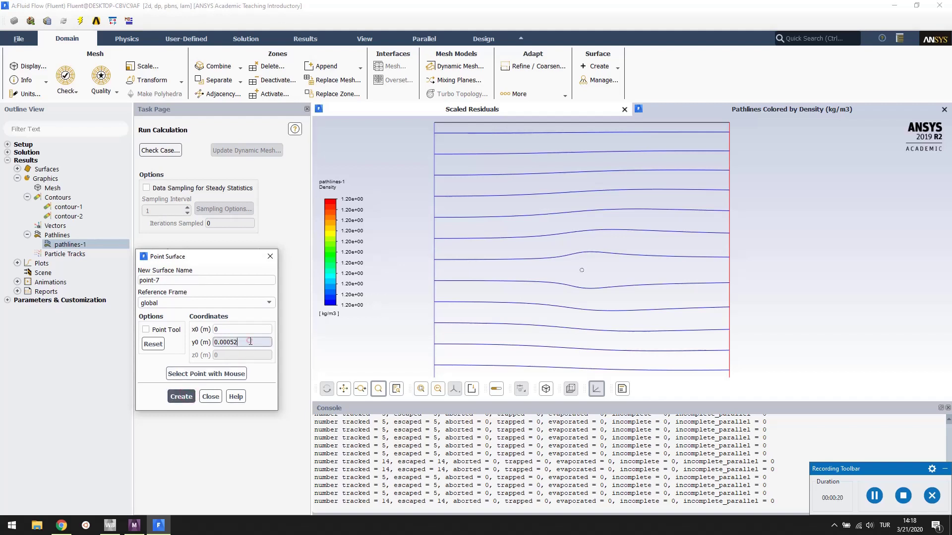
Step: Create further point surfaces at x0 = 0 m, including y0 = 0.00054 m and 0.00055 m, and finish point creation
left_click(184, 397)
left_click(259, 340)
key("BackSpace")
type("4")
left_click(182, 396)
left_click(182, 397)
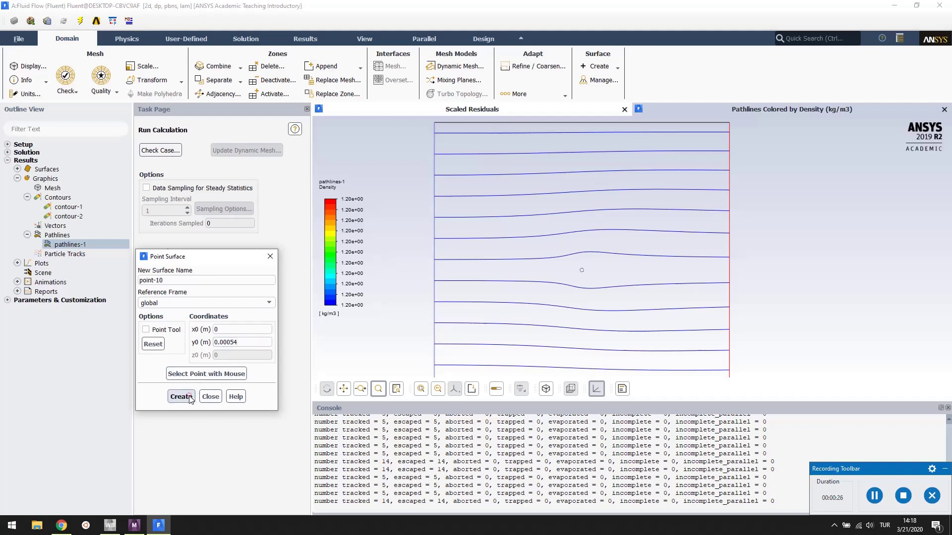
left_click(248, 342)
key("BackSpace")
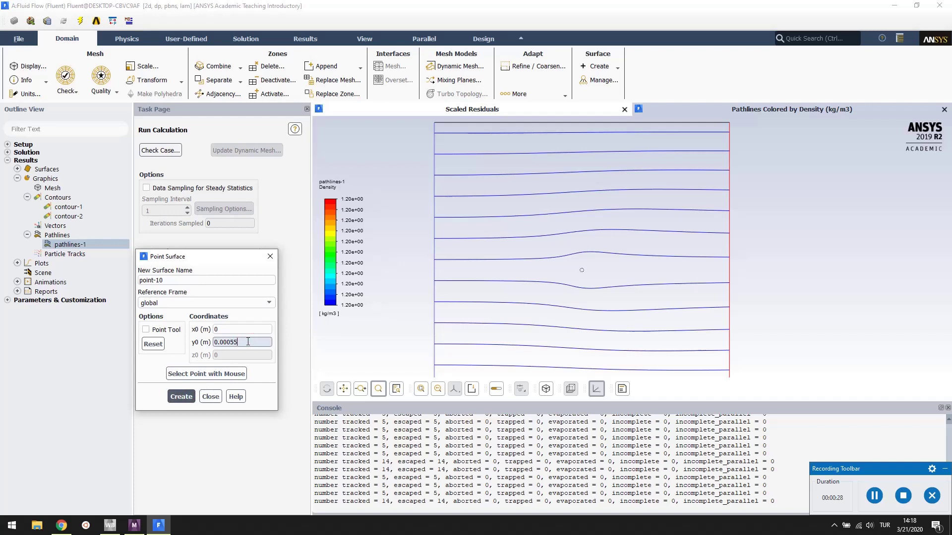
type("5")
left_click(184, 396)
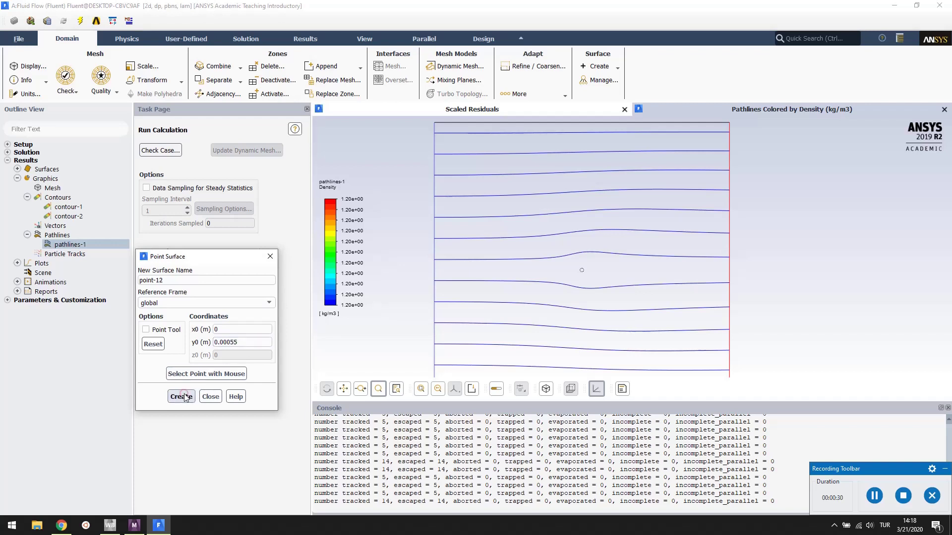
left_click(213, 398)
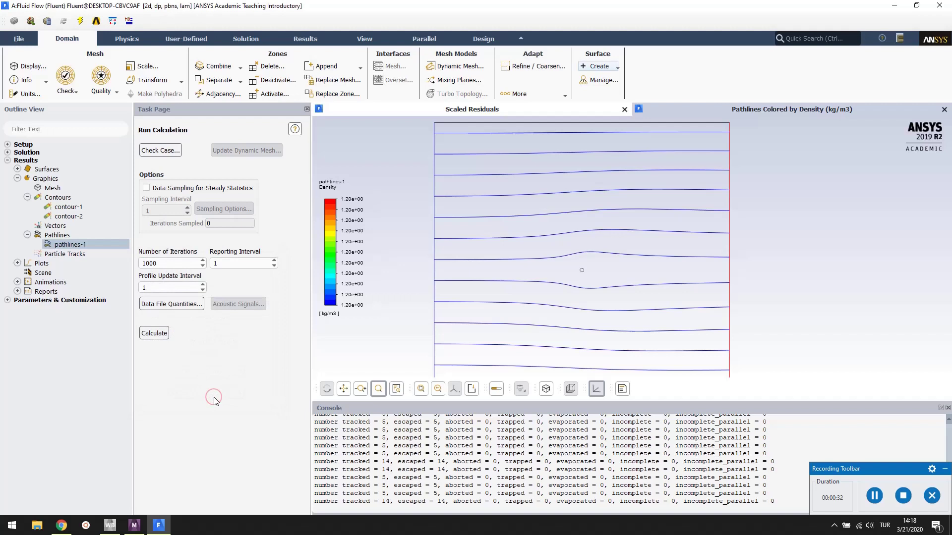
Step: Redisplay pathlines-1 released from the surfaces point-6 through point-10, with the mesh edges drawn
double_click(83, 248)
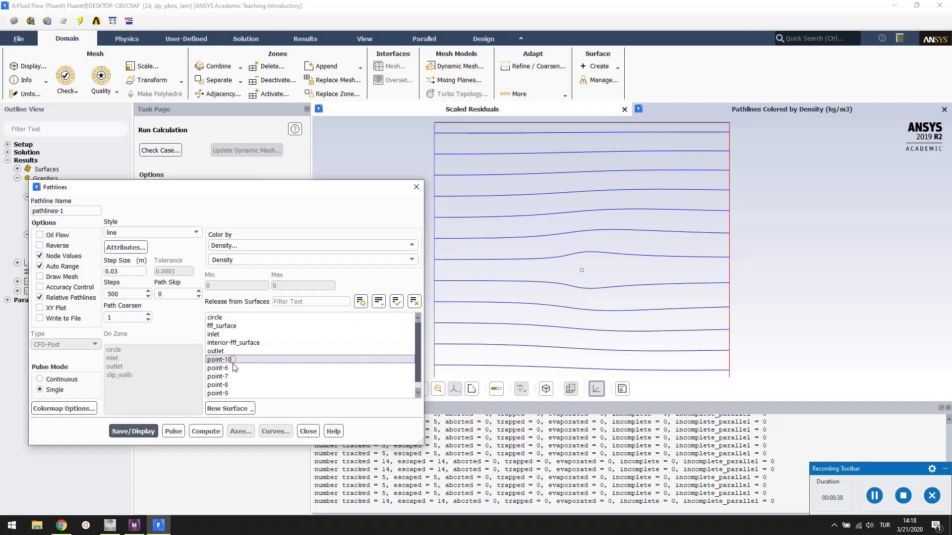
left_click_drag(231, 360, 235, 396)
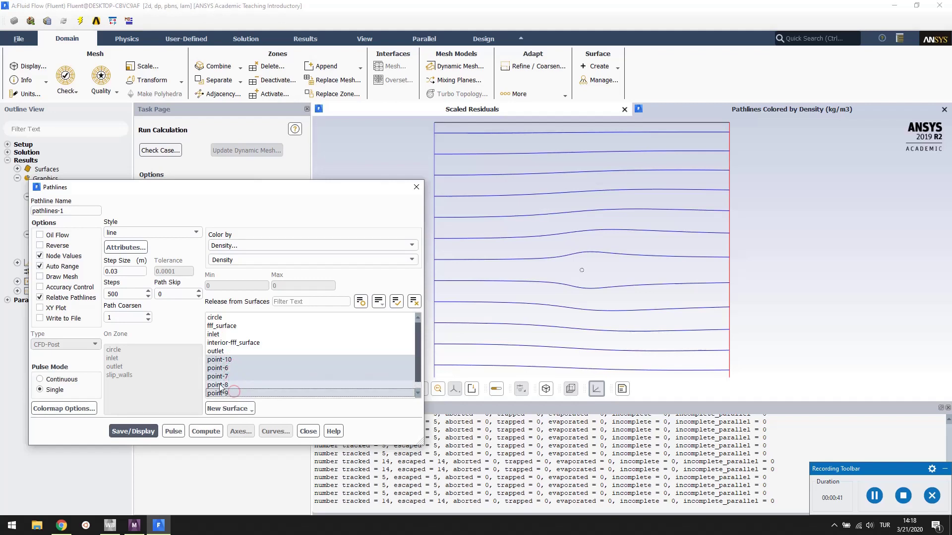
left_click(59, 278)
left_click(233, 405)
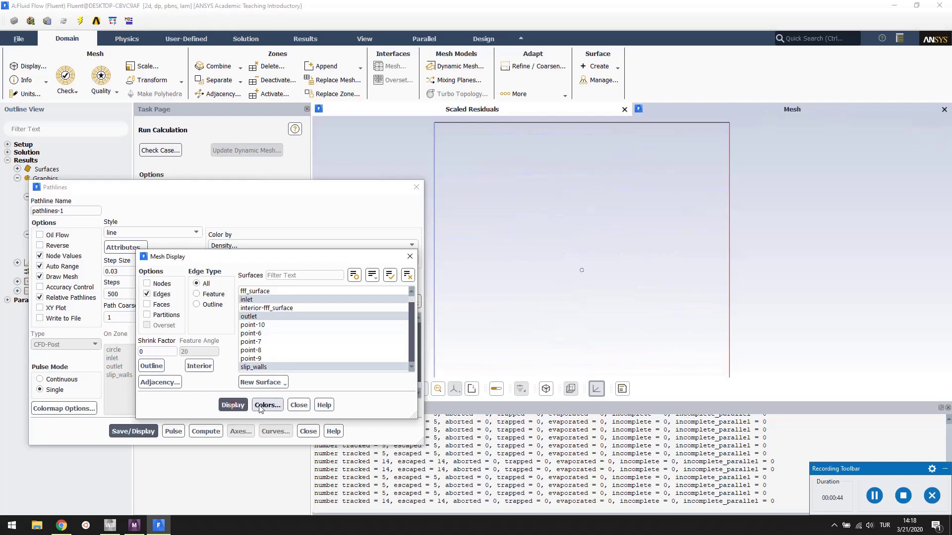
left_click(308, 405)
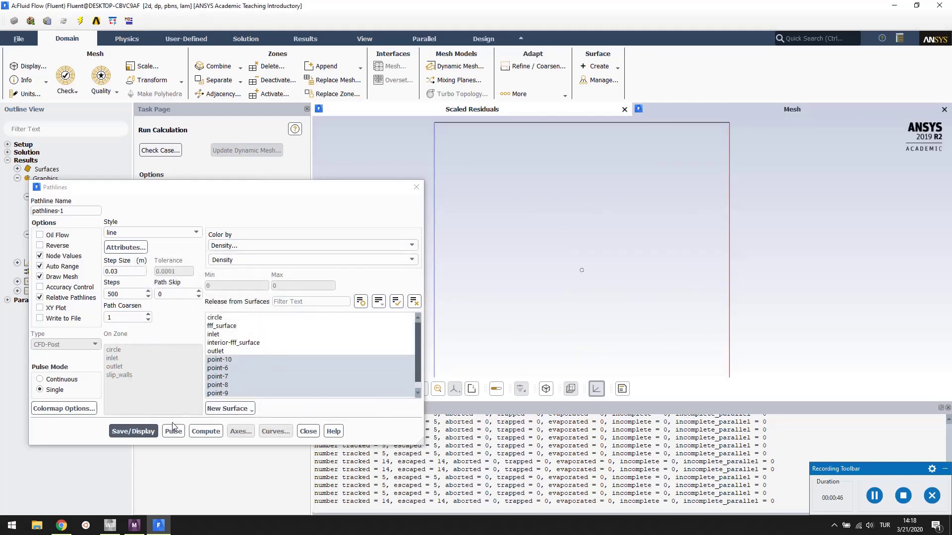
left_click(139, 433)
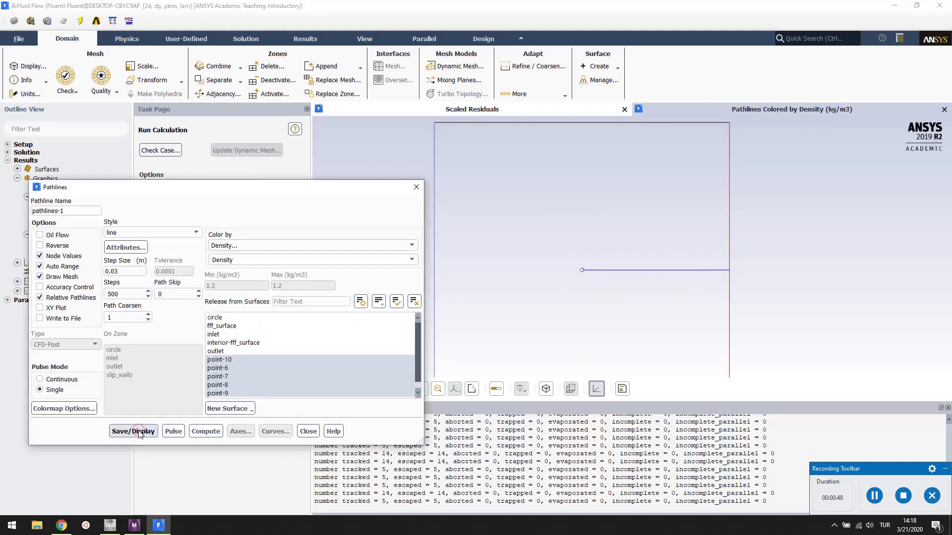
Step: Set the pathline step size to 0.05 m and pulse the pathlines released from the points near the cylinder
scroll(579, 278, "up", 5)
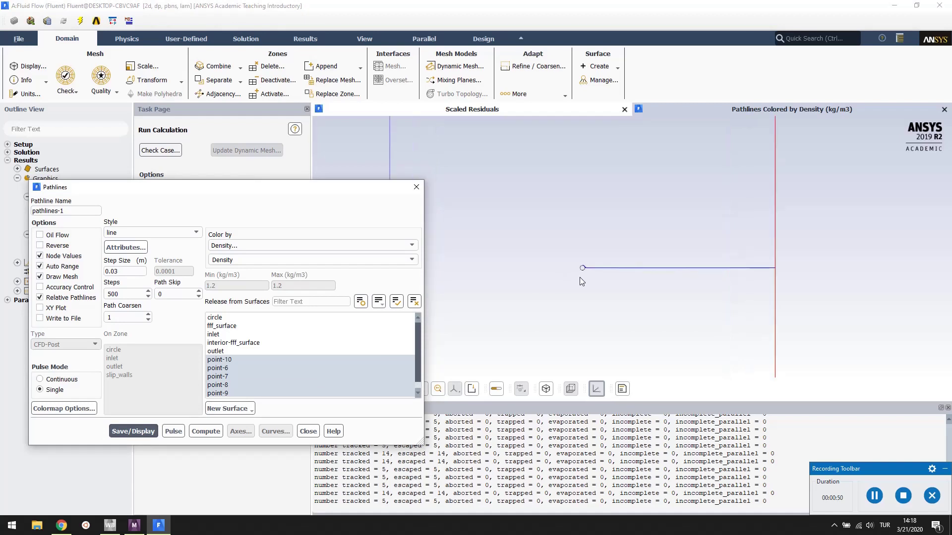
scroll(585, 248, "up", 5)
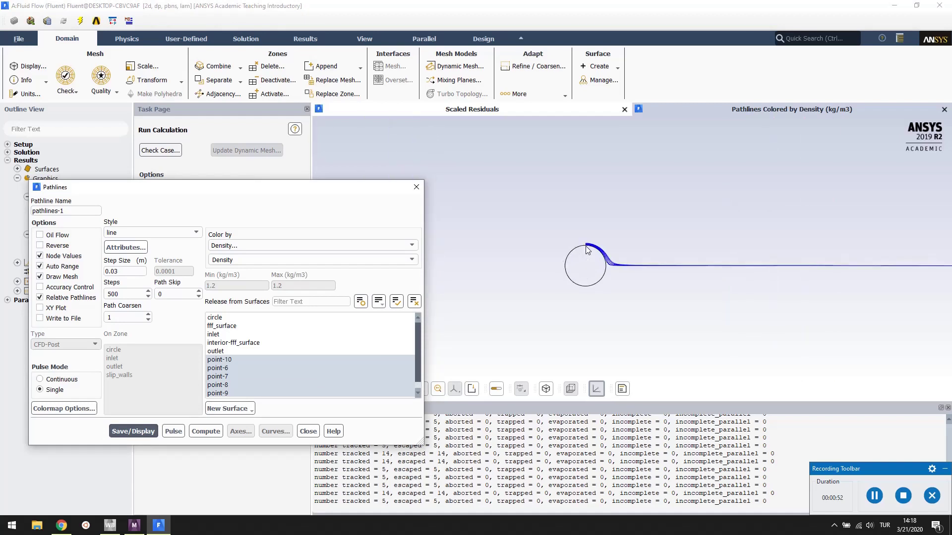
scroll(598, 257, "up", 5)
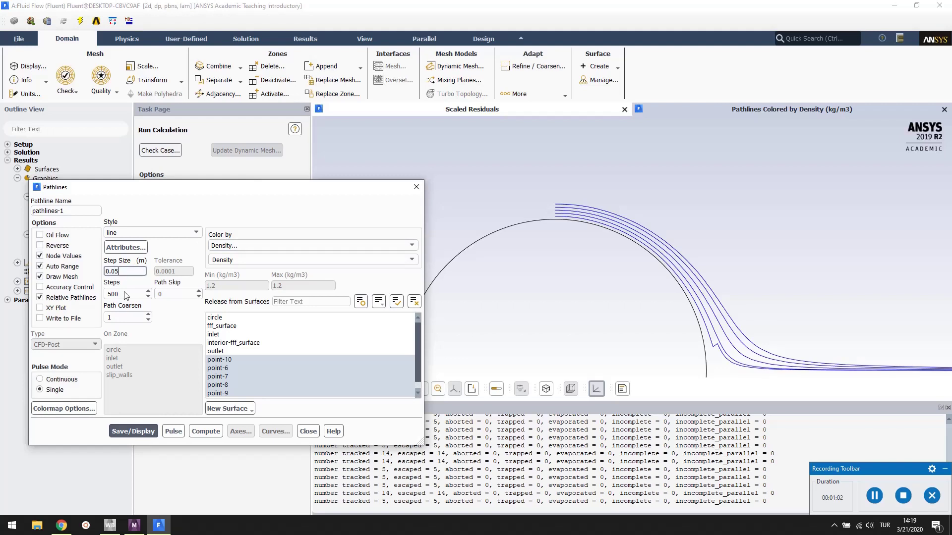
left_click(174, 431)
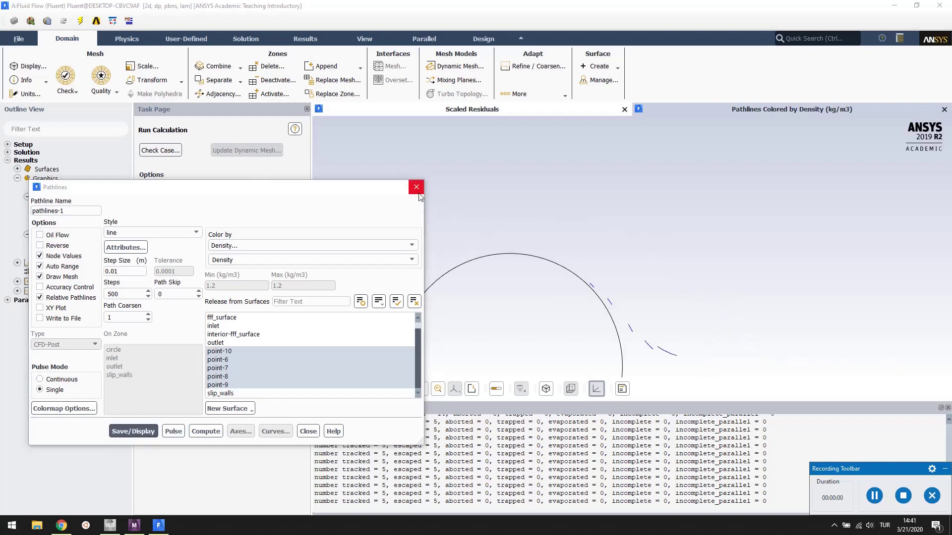
left_click(415, 188)
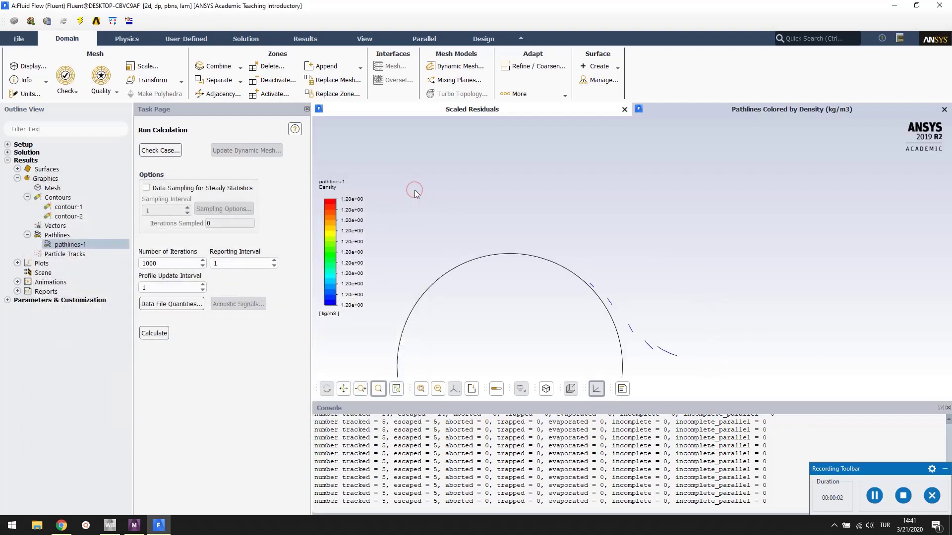
Step: Create and display the vector-1 plot of velocity vectors colored by Velocity Magnitude, with the mesh edges drawn
left_click(28, 235)
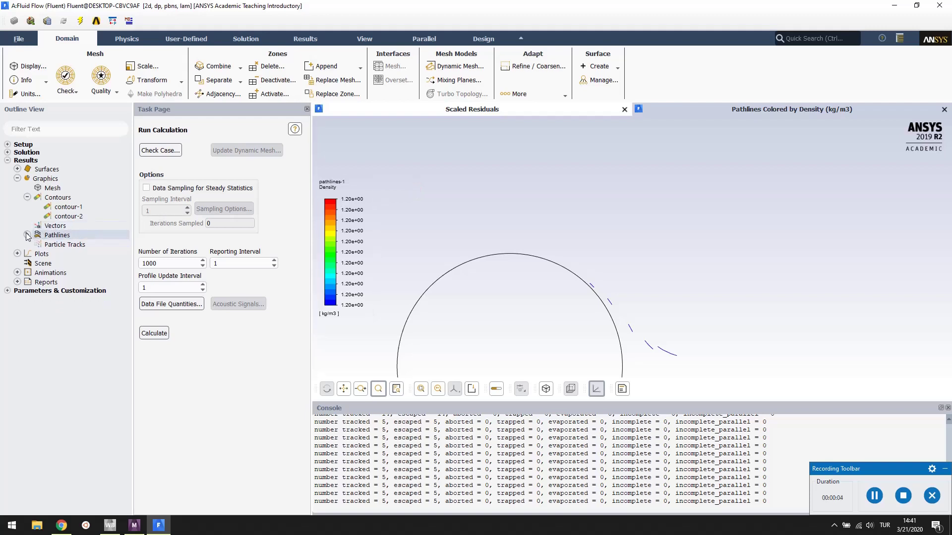
left_click(27, 197)
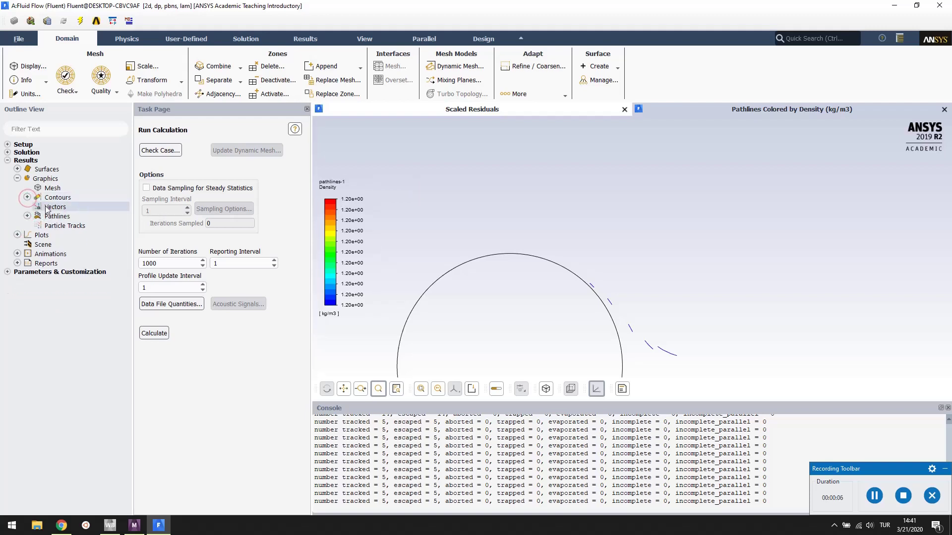
double_click(54, 207)
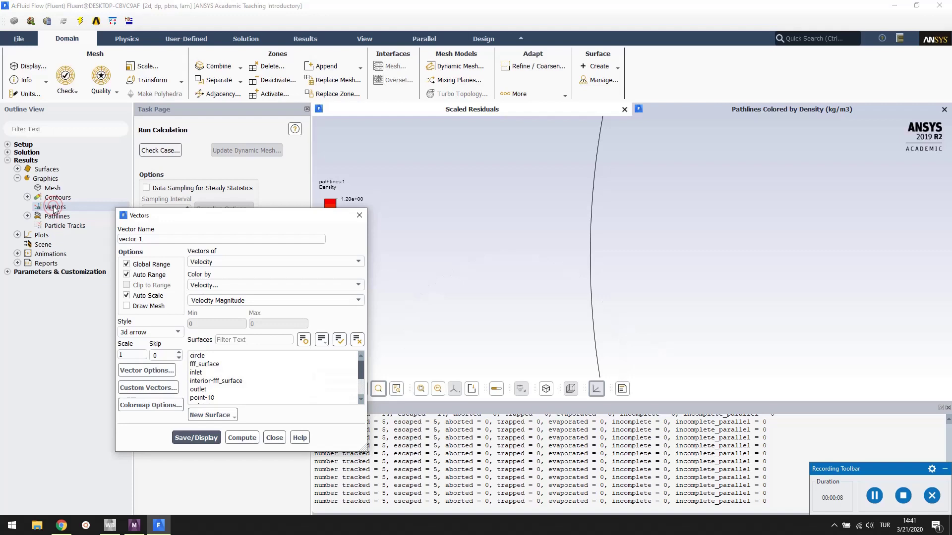
left_click(140, 308)
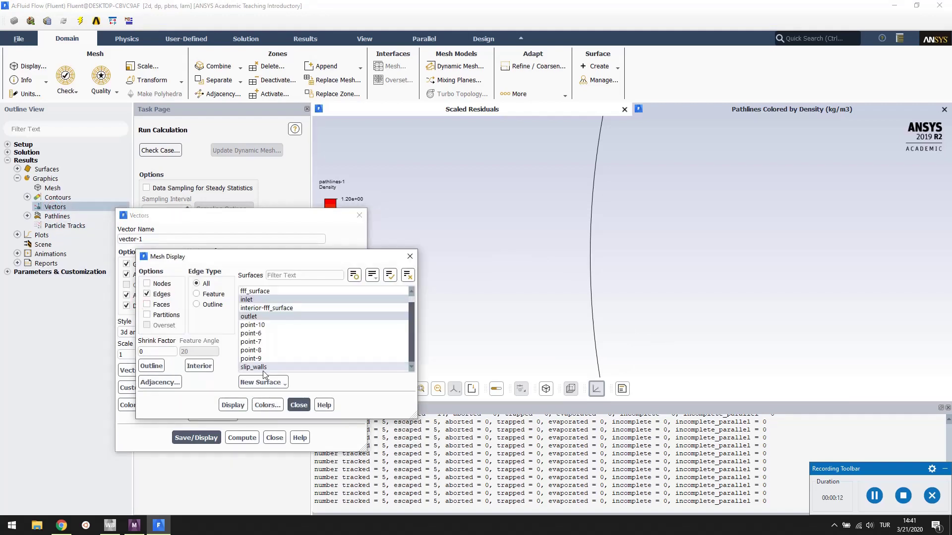
left_click(233, 406)
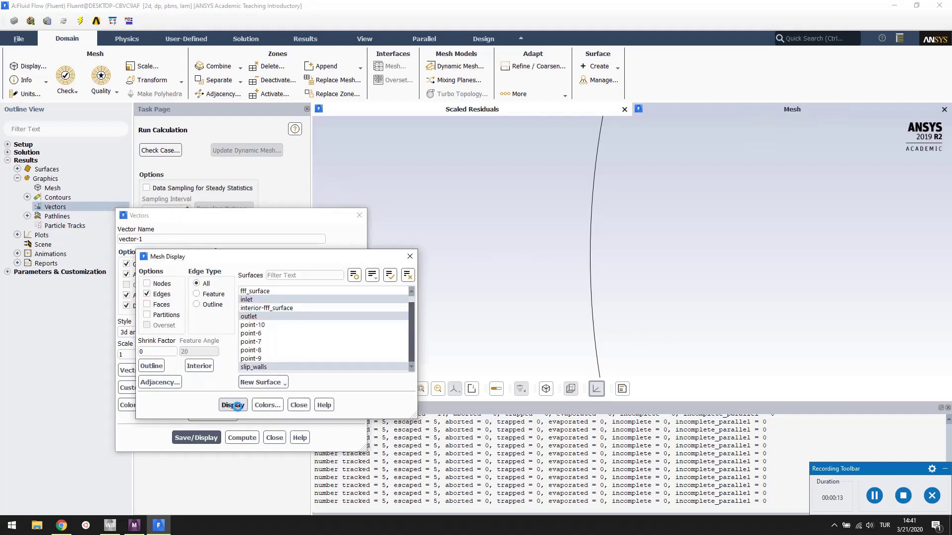
left_click(299, 405)
left_click(196, 438)
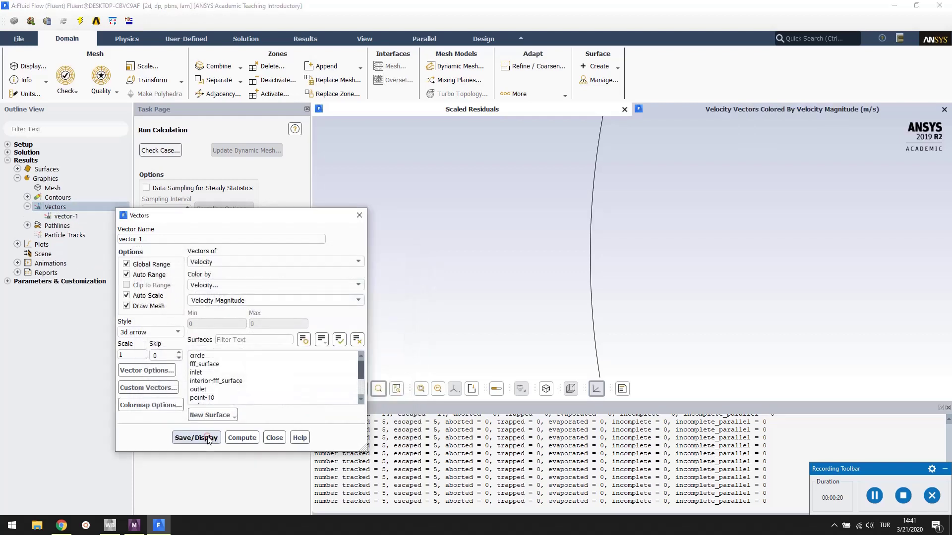
scroll(554, 245, "down", 5)
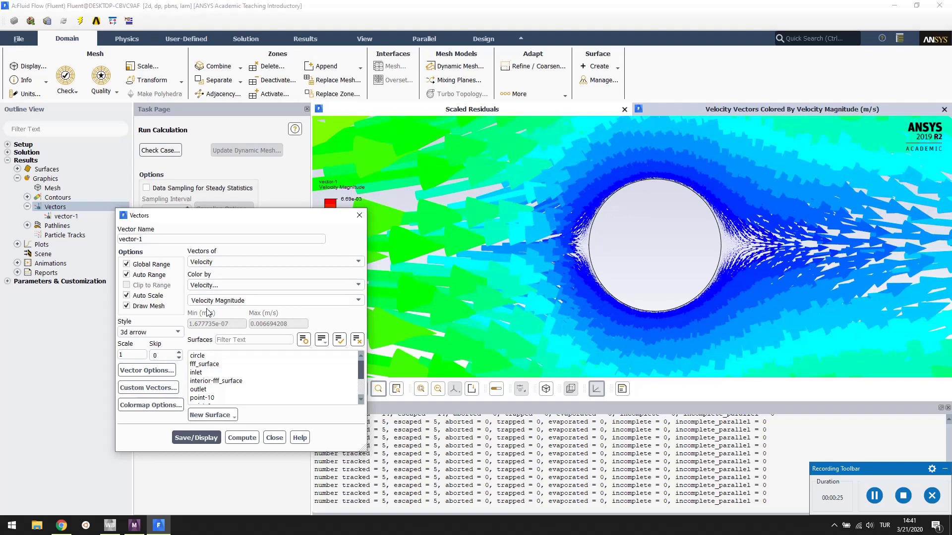
Step: Set the velocity vector style to arrow with a scale of 0.1 and redisplay the plot
left_click(177, 332)
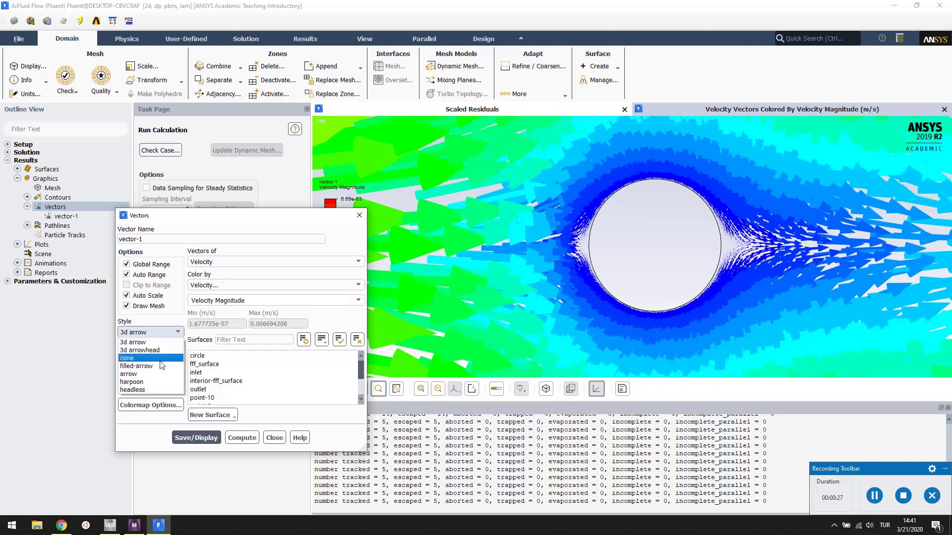
left_click(162, 375)
double_click(131, 356)
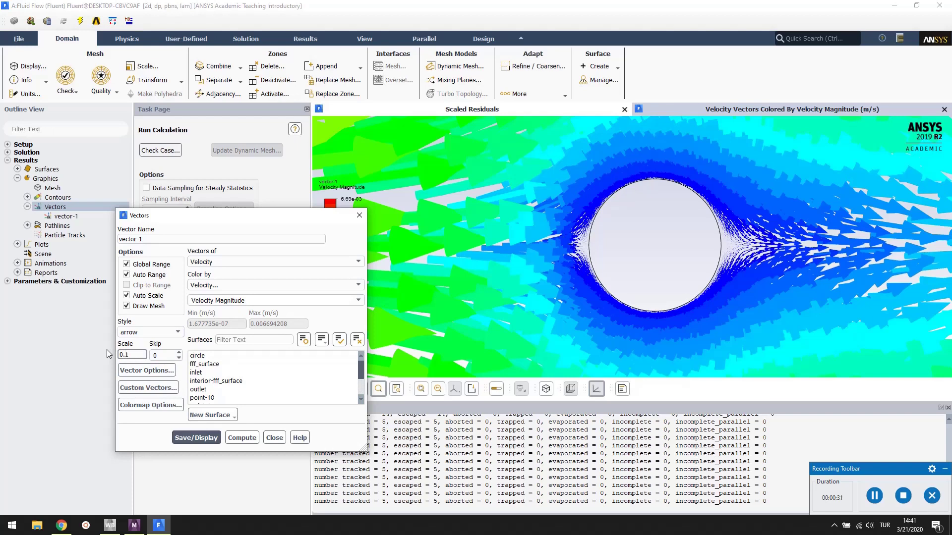
left_click(187, 438)
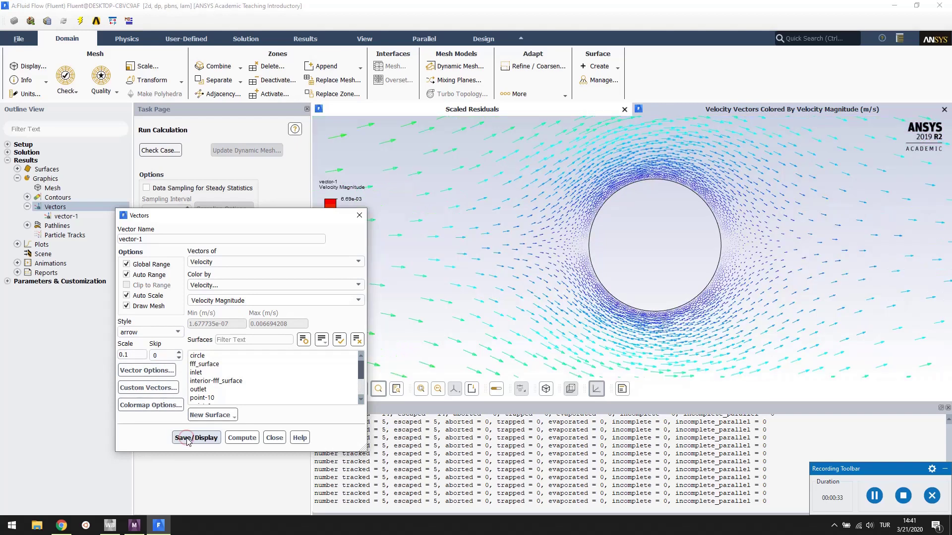
Step: Examine the velocity vectors close to the cylinder wall, along its upper upstream side and around the front stagnation point
scroll(608, 213, "up", 6)
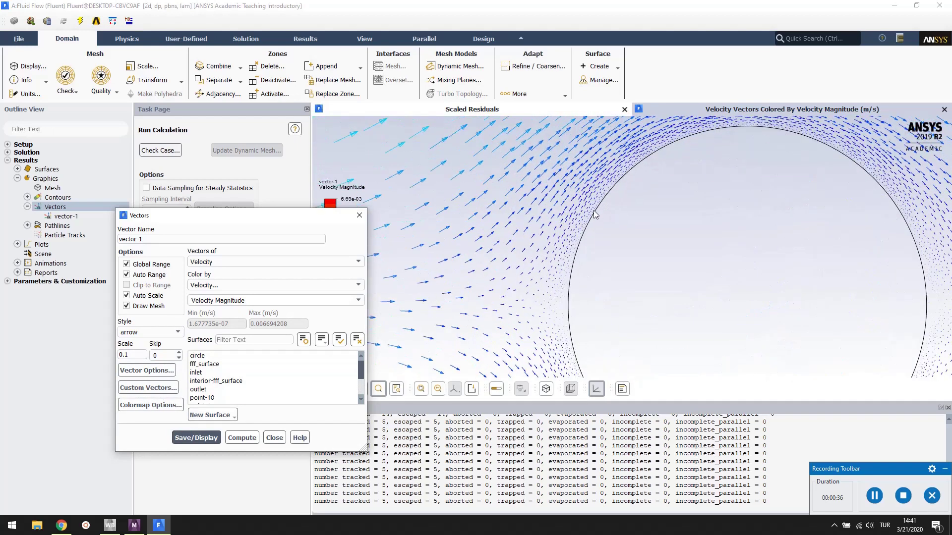
scroll(598, 205, "up", 1)
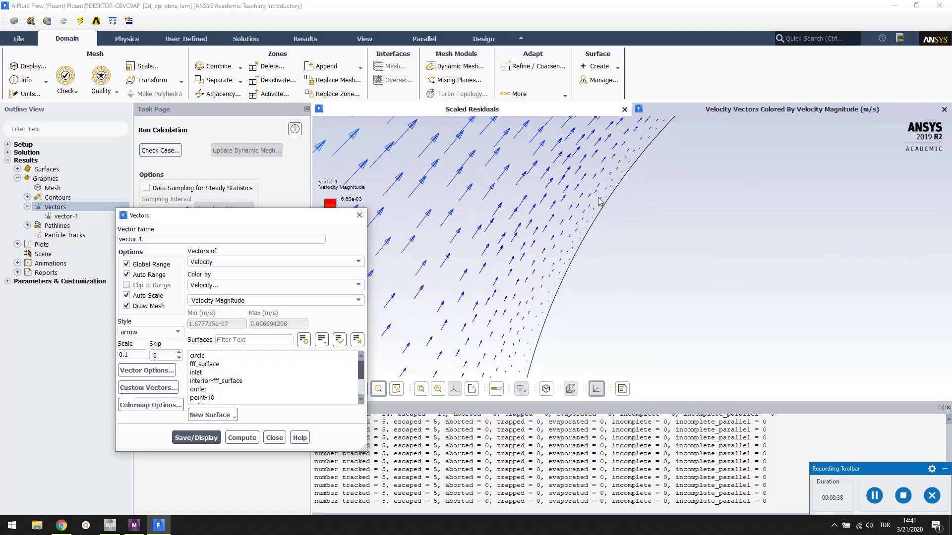
scroll(610, 208, "up", 3)
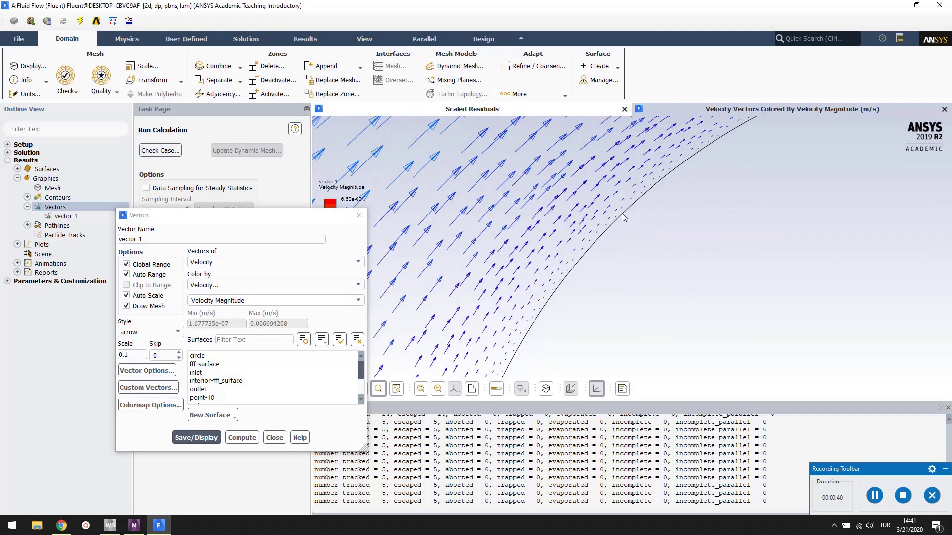
scroll(610, 228, "up", 3)
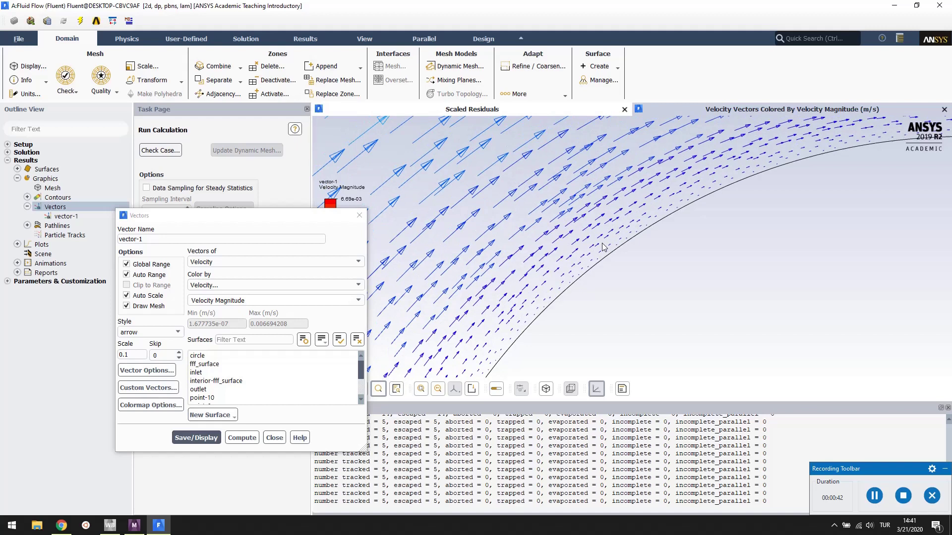
scroll(603, 248, "up", 4)
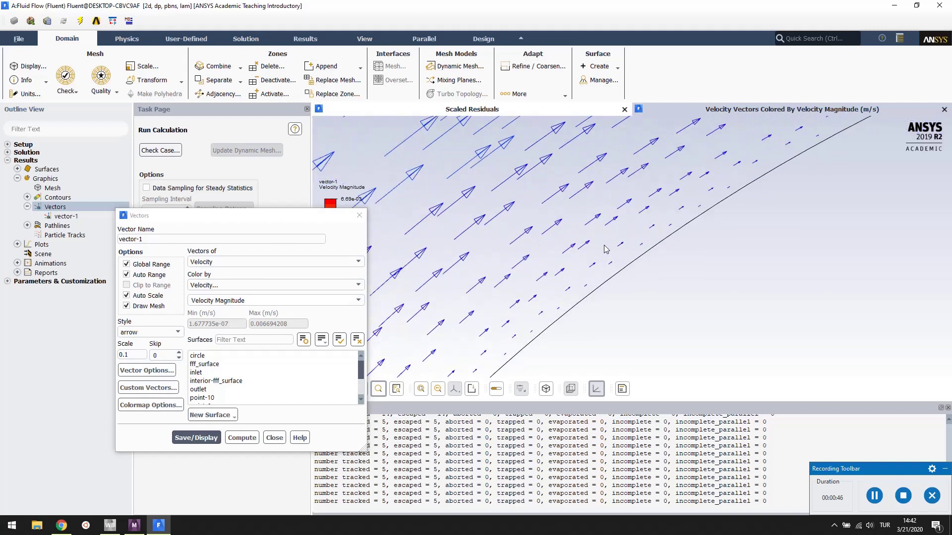
scroll(604, 248, "down", 6)
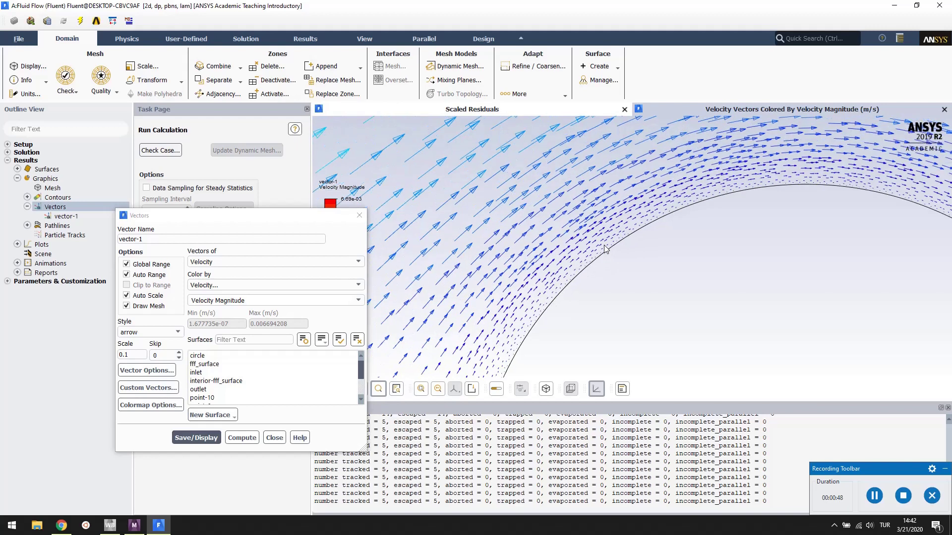
scroll(605, 248, "down", 5)
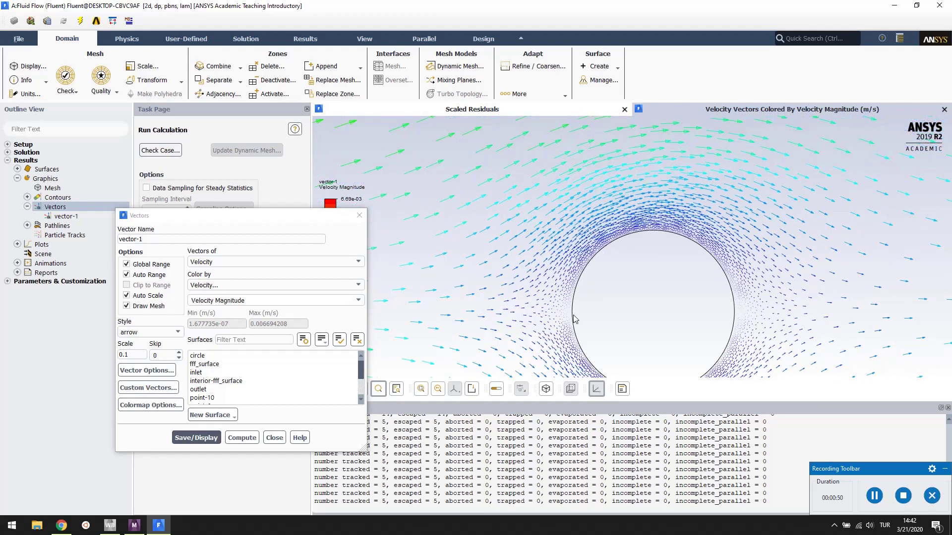
scroll(575, 318, "up", 6)
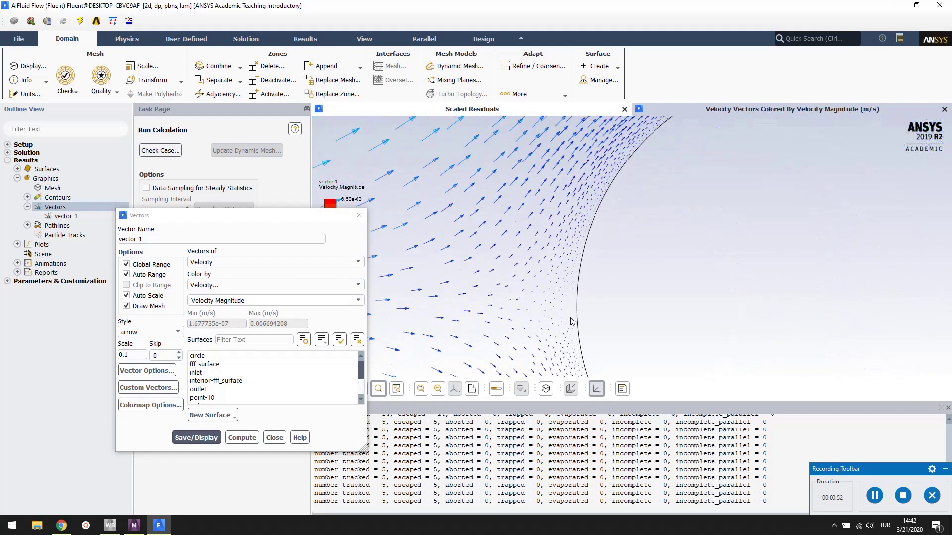
scroll(572, 321, "up", 5)
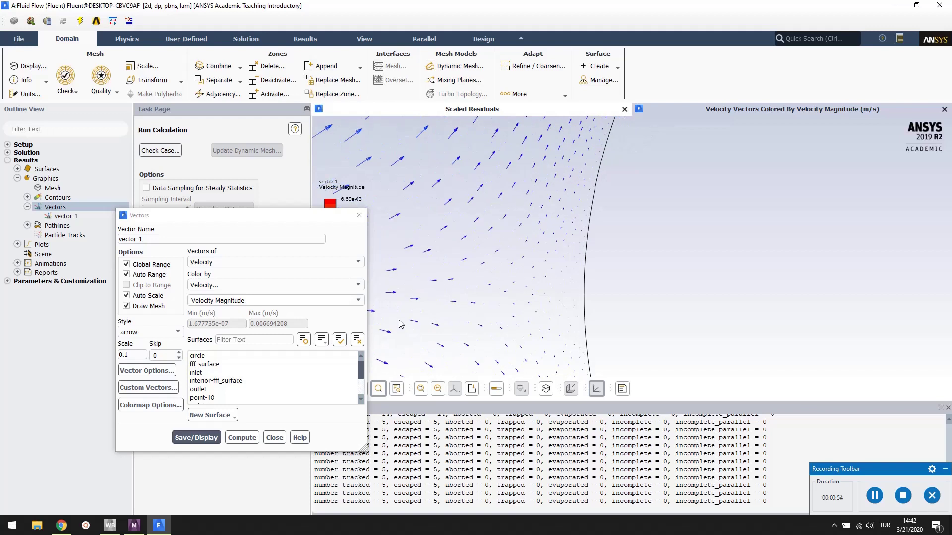
Step: Set the vector scale to 1, redisplay vector-1, inspect the vectors upstream and downstream of the cylinder, and close the vector settings
double_click(132, 355)
type("1")
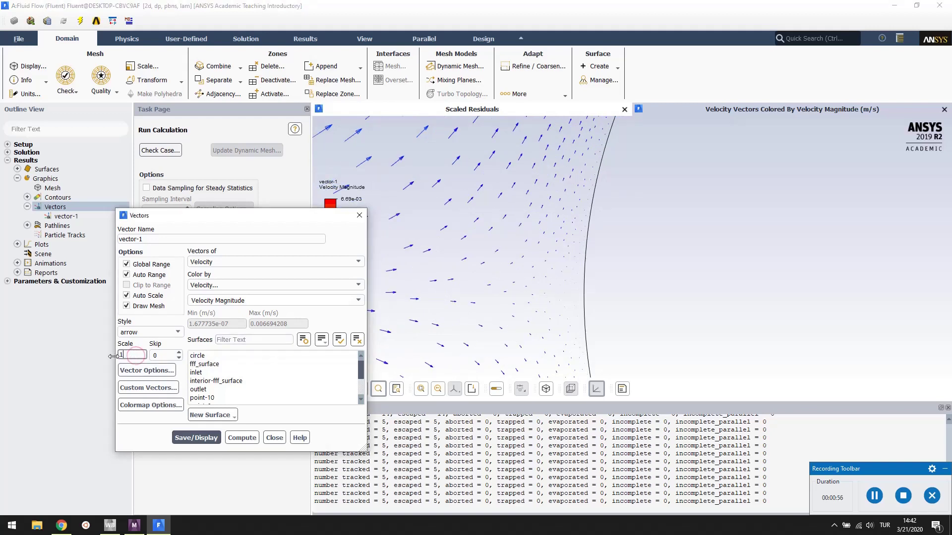
left_click(208, 438)
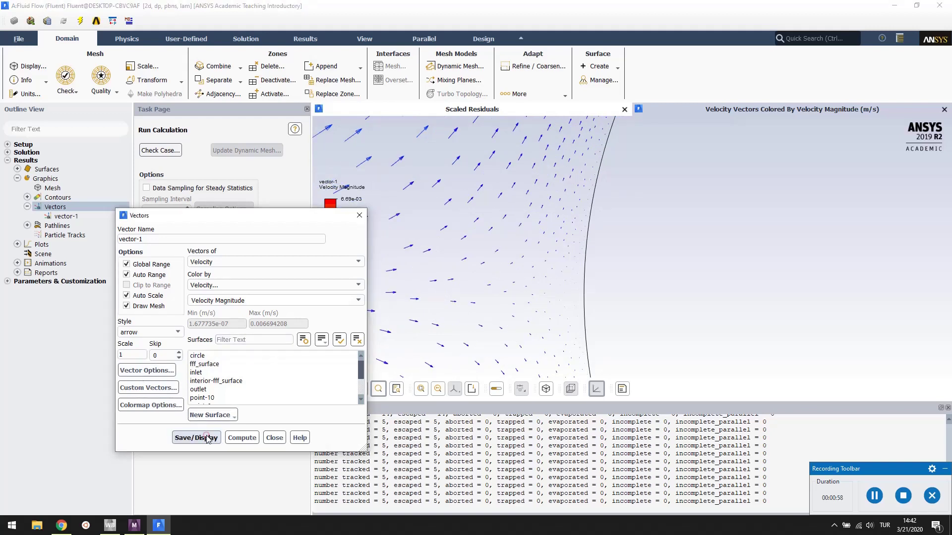
left_click_drag(602, 306, 654, 263)
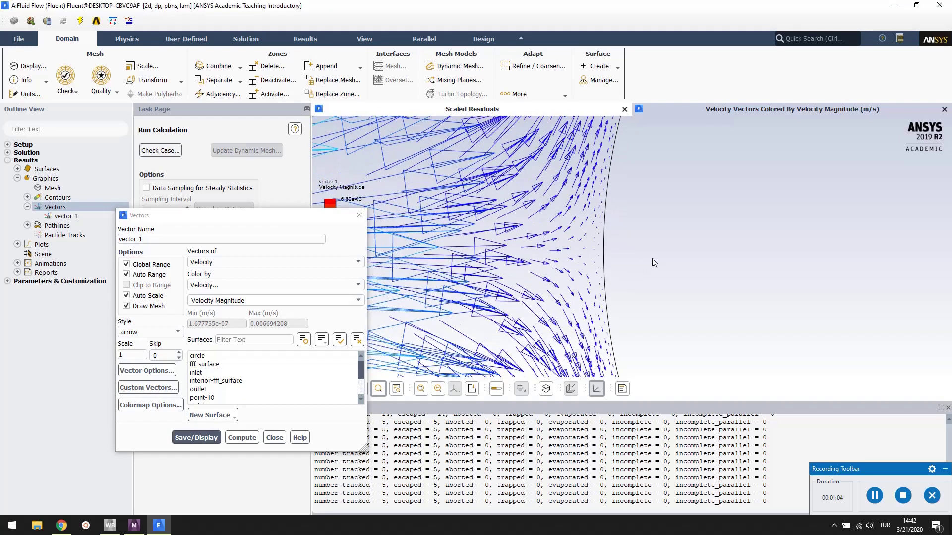
scroll(652, 258, "down", 5)
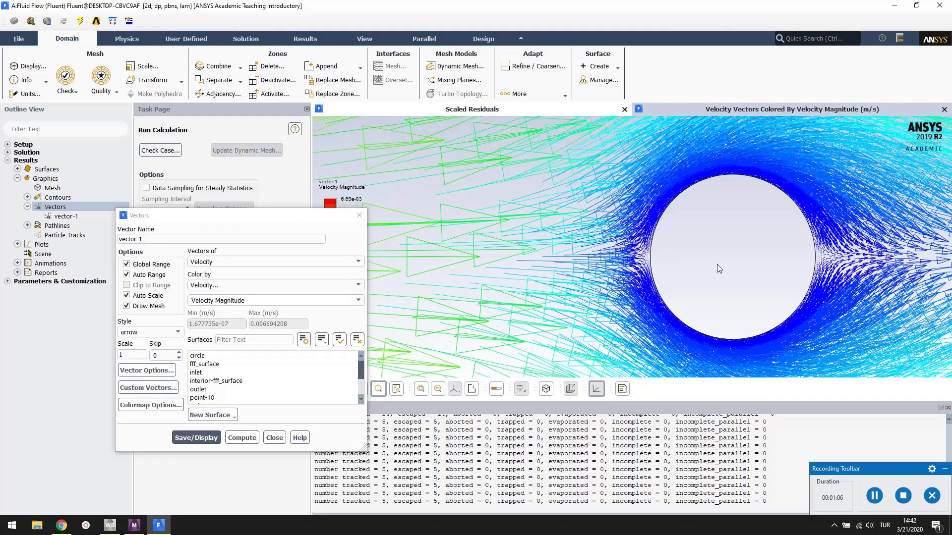
scroll(826, 266, "up", 5)
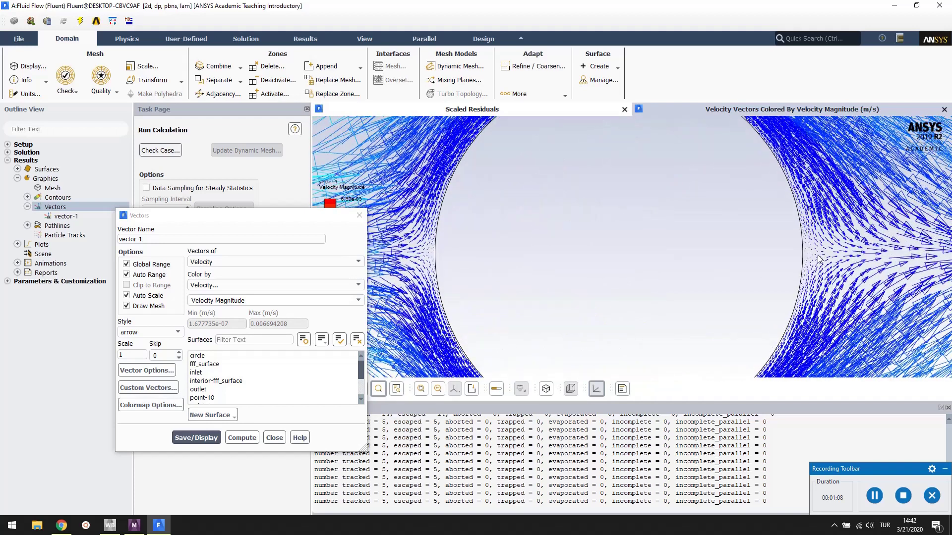
scroll(812, 258, "up", 3)
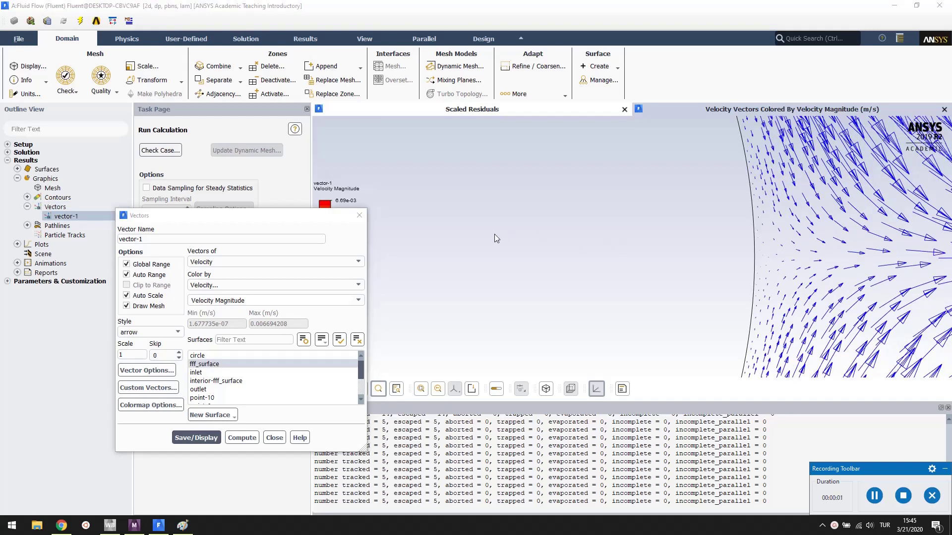
left_click(359, 215)
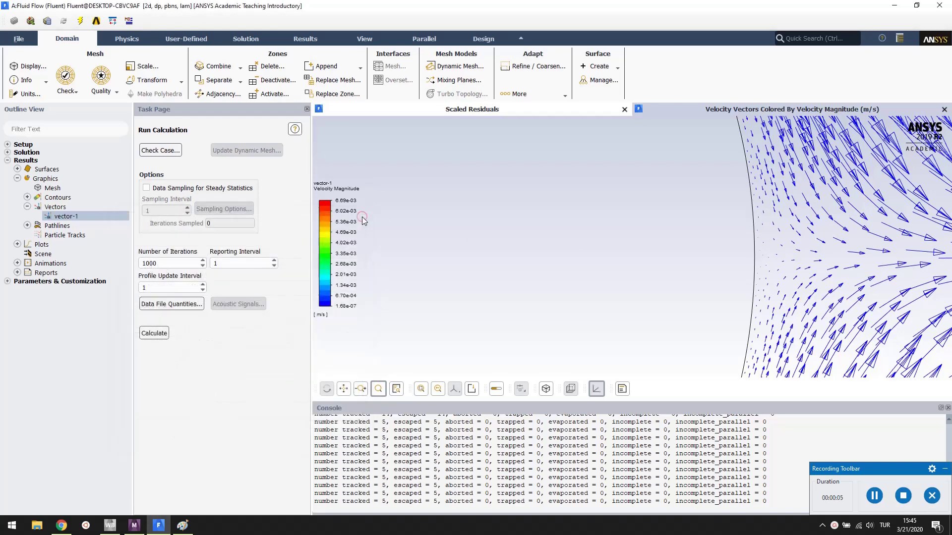
Step: Start a new line surface with end points x0 = 0, y0 = 0.0005 m and x1 = 0, y1 = 4 m
left_click(610, 68)
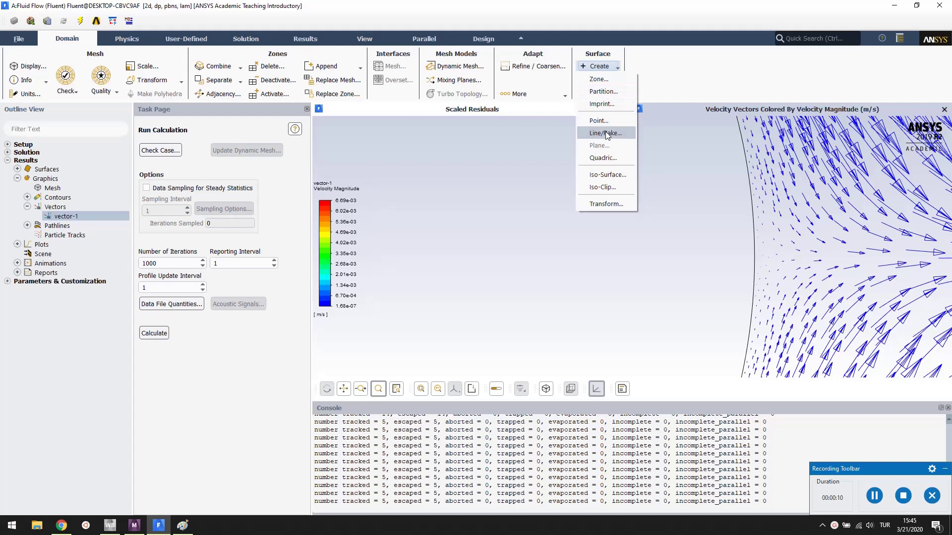
left_click(606, 133)
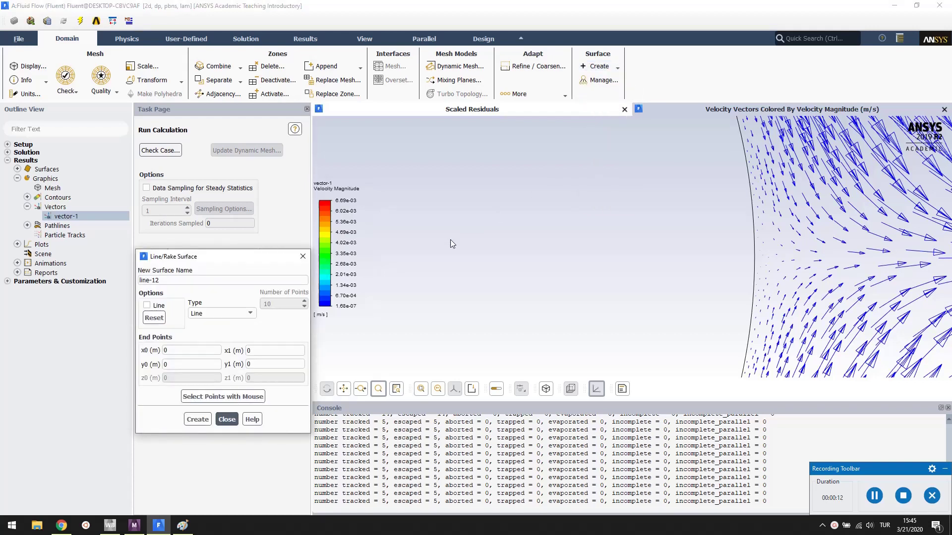
left_click(201, 351)
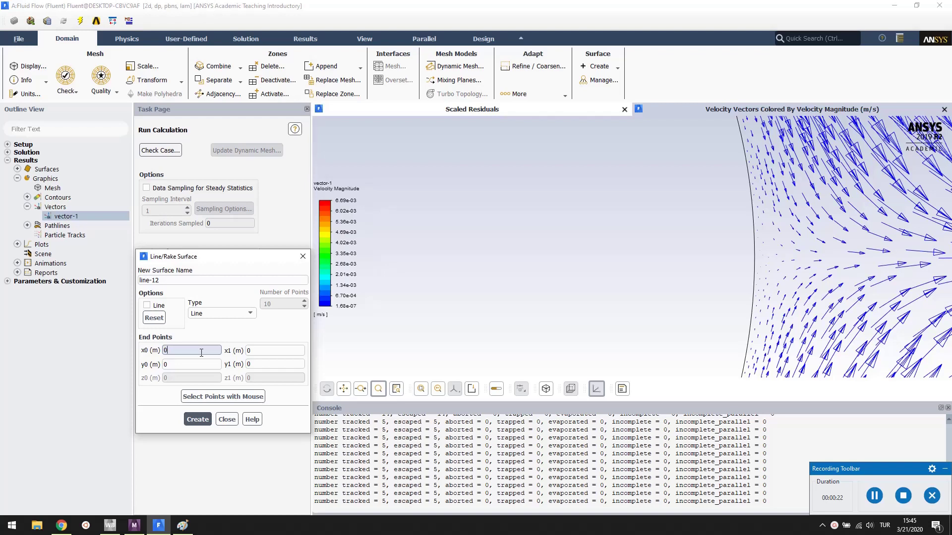
key("Tab")
type("0.0005")
key("Tab")
key("Tab")
type("4")
Step: Name the new line surface vertical-line, create it, and close the Line/Rake Surface dialog
triple_click(149, 280)
type("vert")
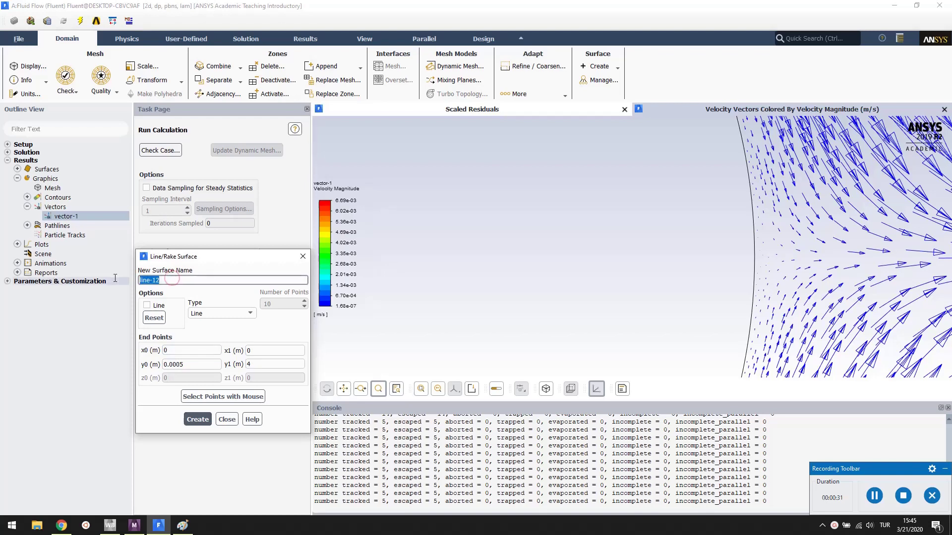
type("ical-line")
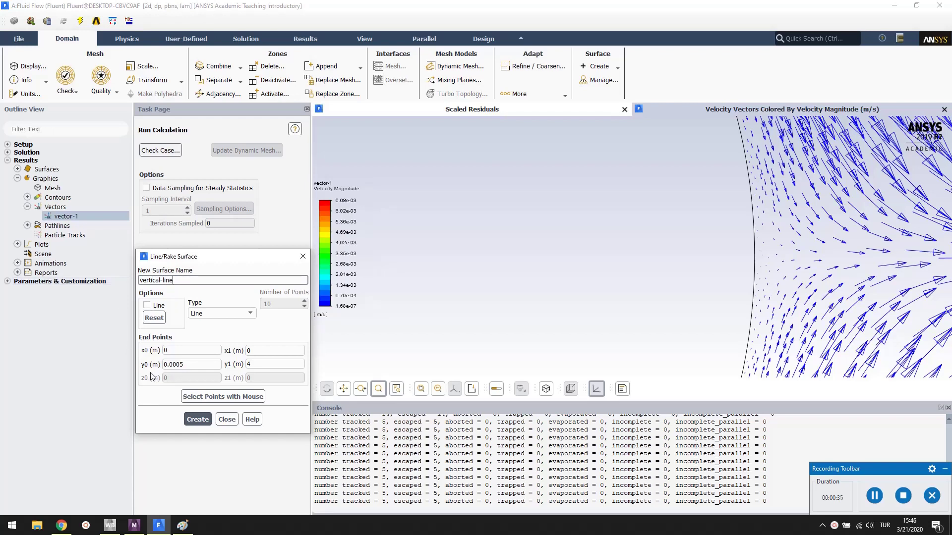
left_click(197, 419)
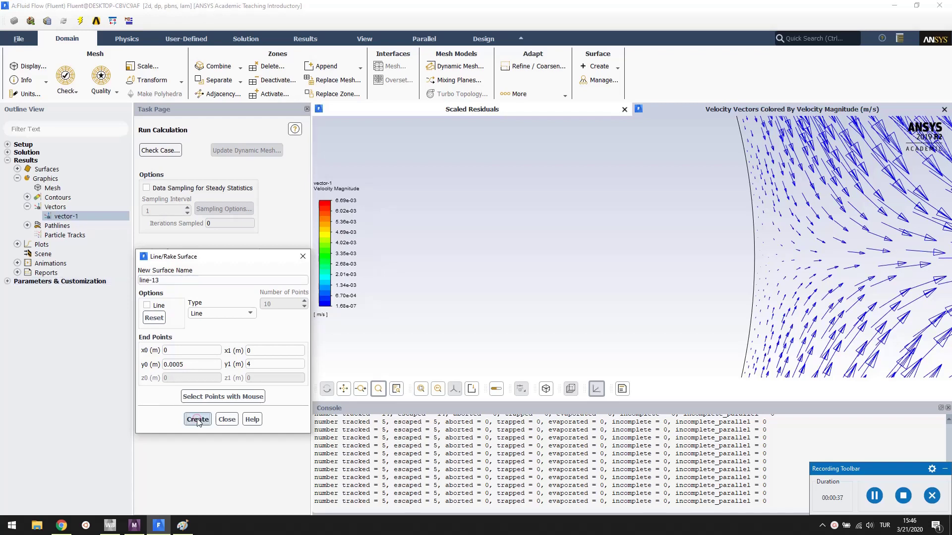
left_click(235, 423)
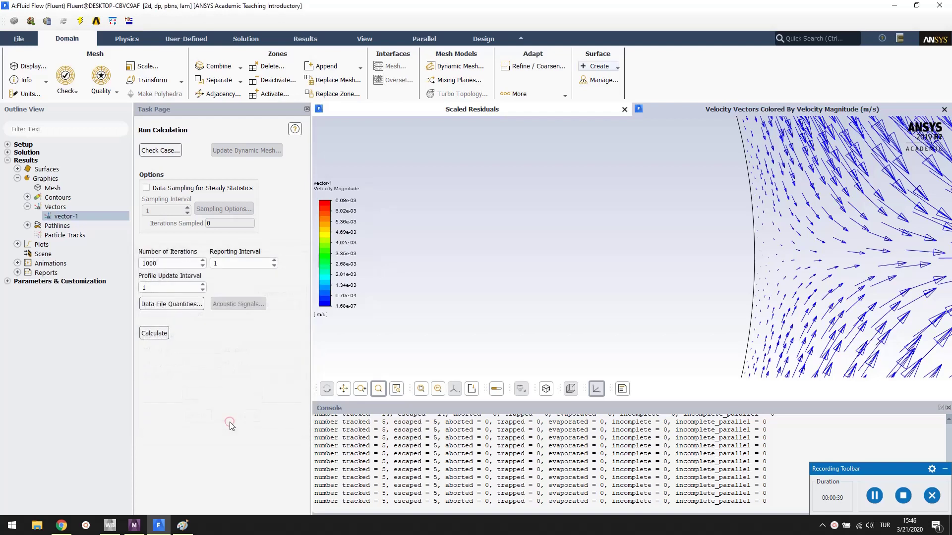
Step: Start a new XY plot with Position on X Axis disabled and Mesh Y-Coordinate as the Y axis function
left_click(17, 178)
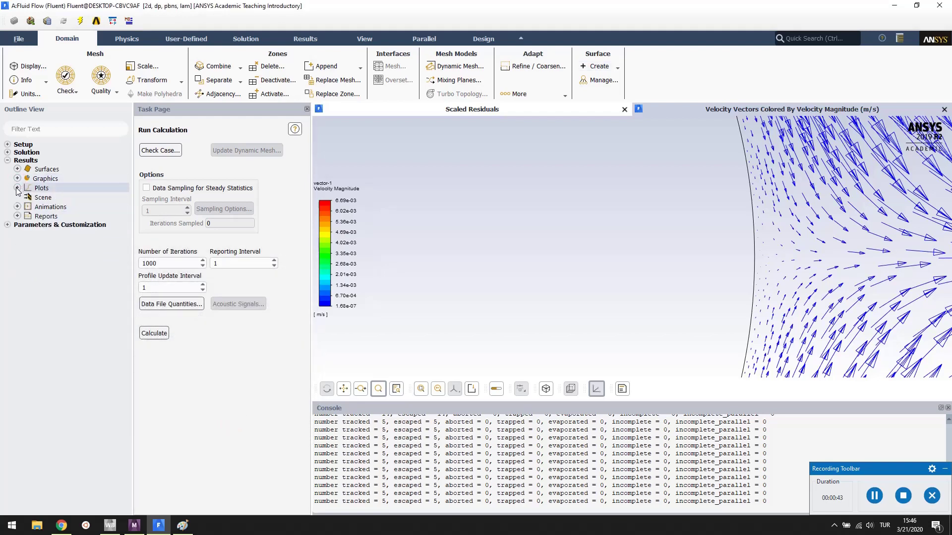
left_click(18, 188)
double_click(53, 236)
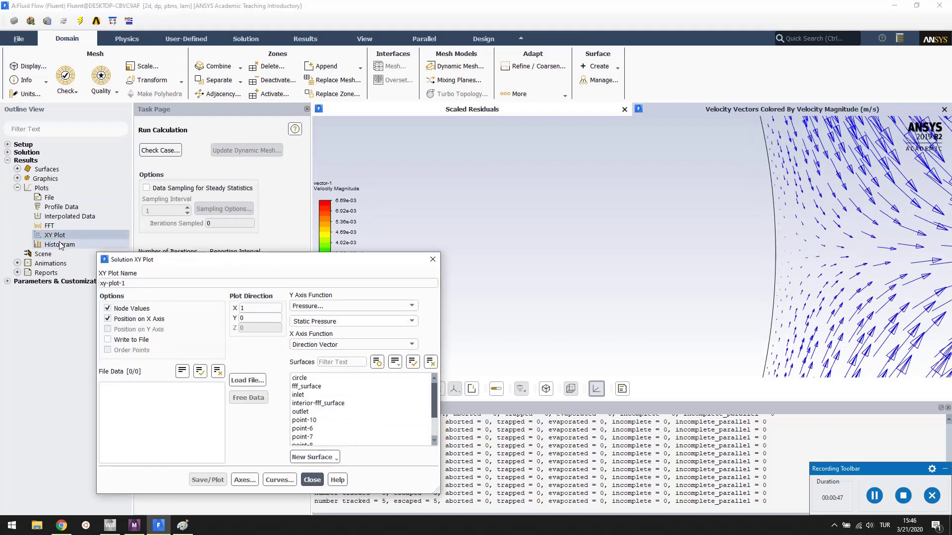
left_click(124, 323)
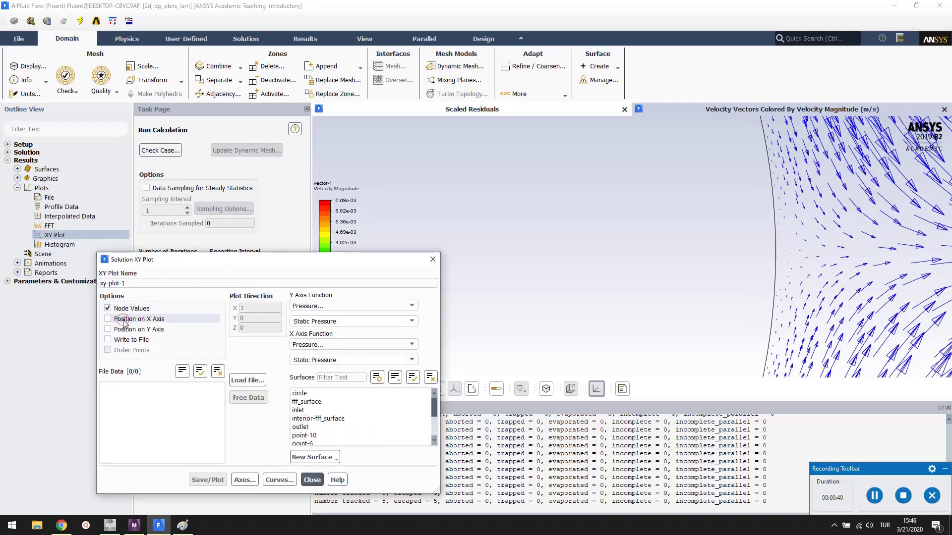
left_click(411, 306)
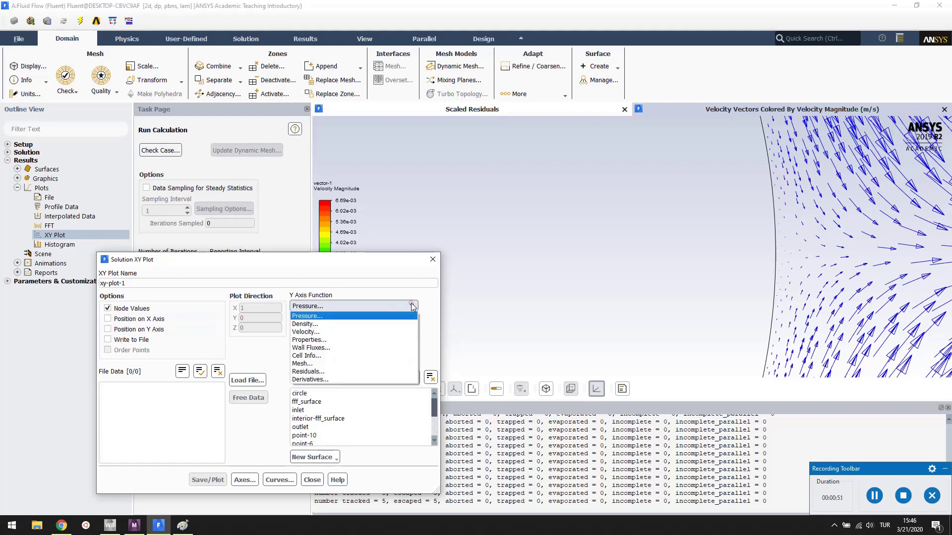
left_click(381, 364)
left_click(412, 321)
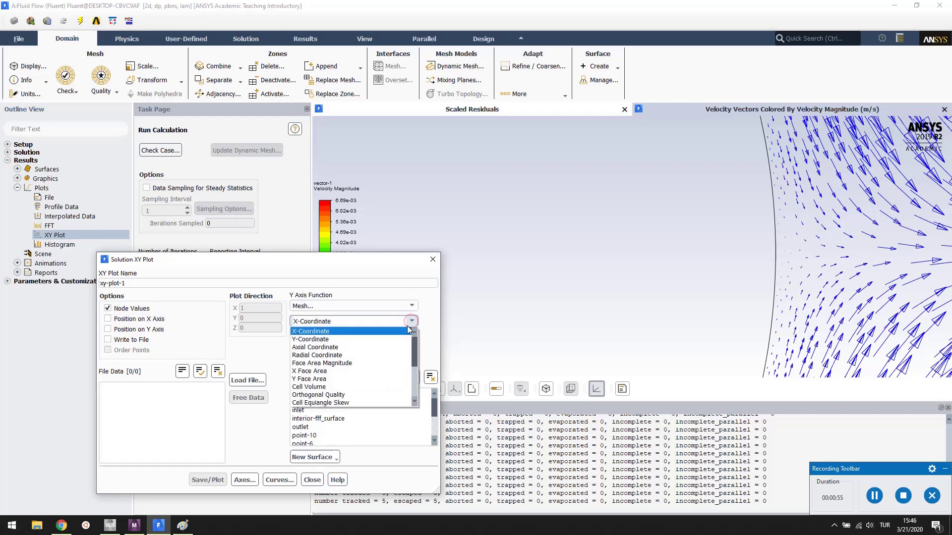
left_click(402, 339)
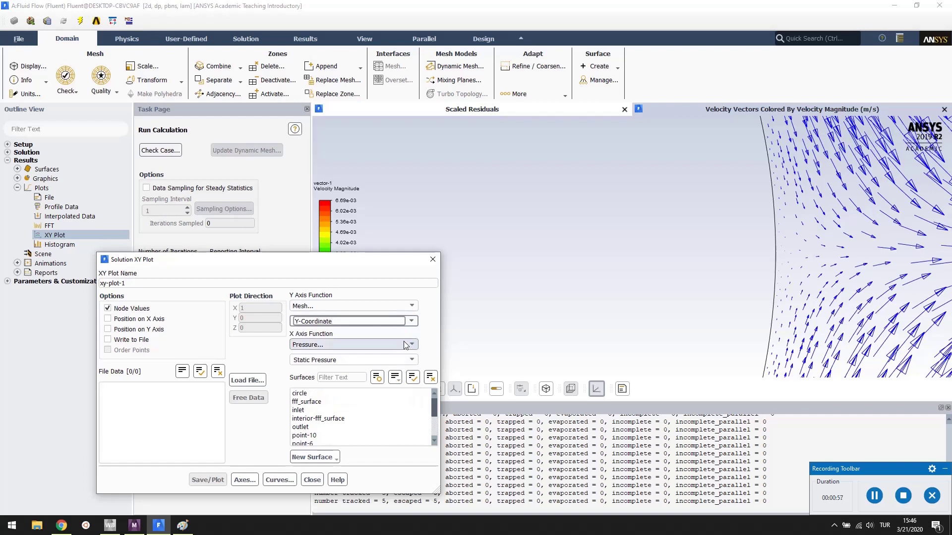
Step: Set the XY plot's X axis function to X Velocity and select the vertical-line surface as its source
left_click(410, 344)
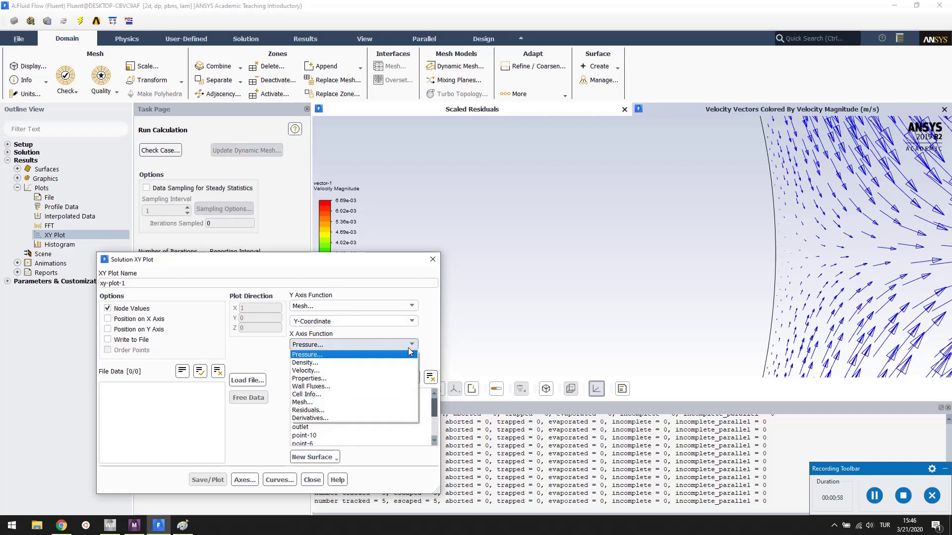
left_click(392, 370)
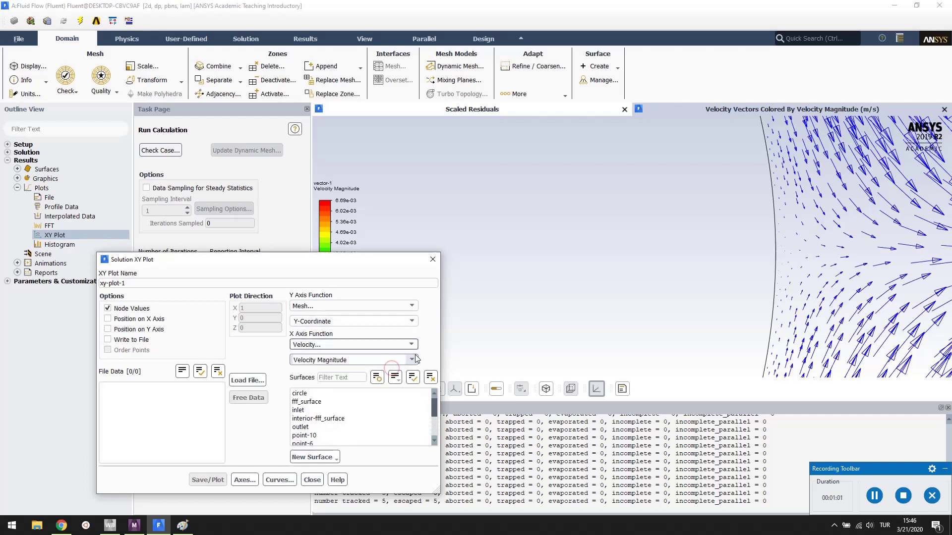
left_click(412, 359)
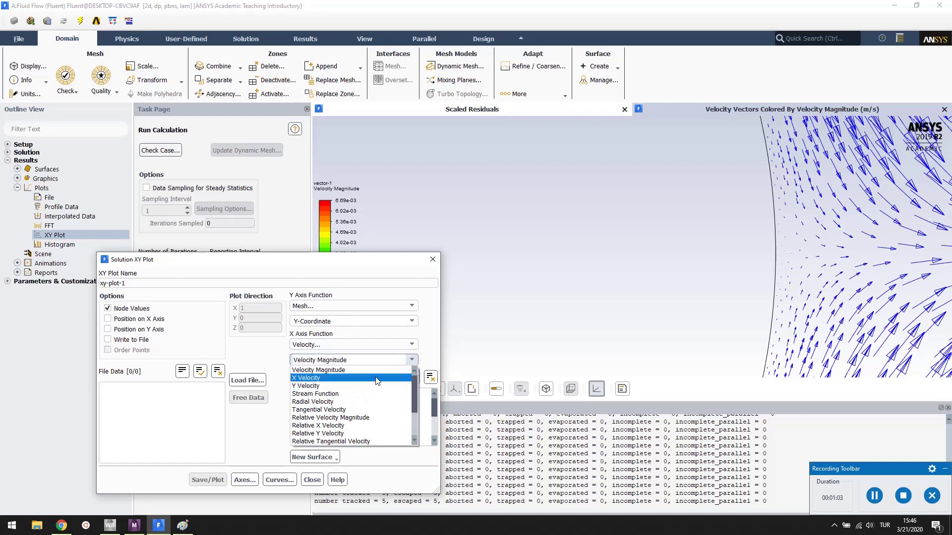
left_click(375, 378)
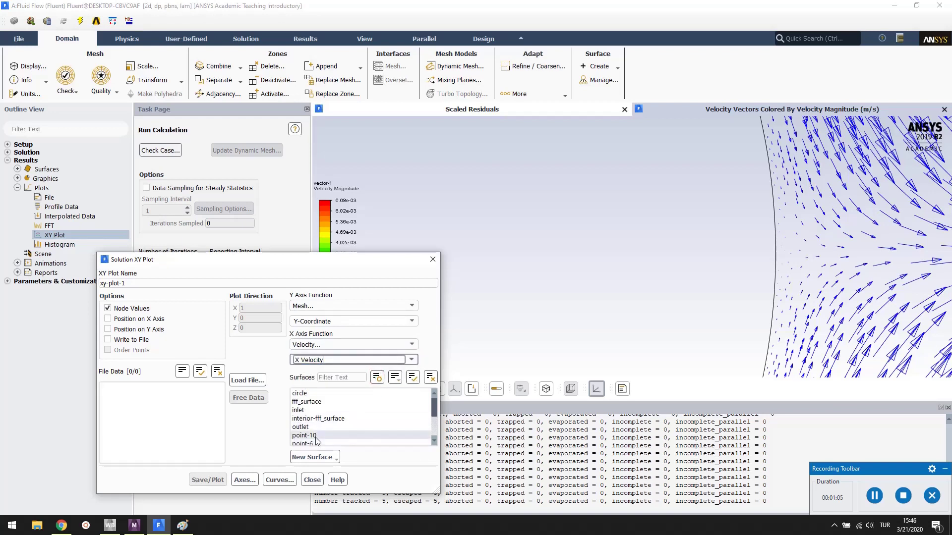
scroll(318, 437, "down", 1)
scroll(318, 437, "down", 1)
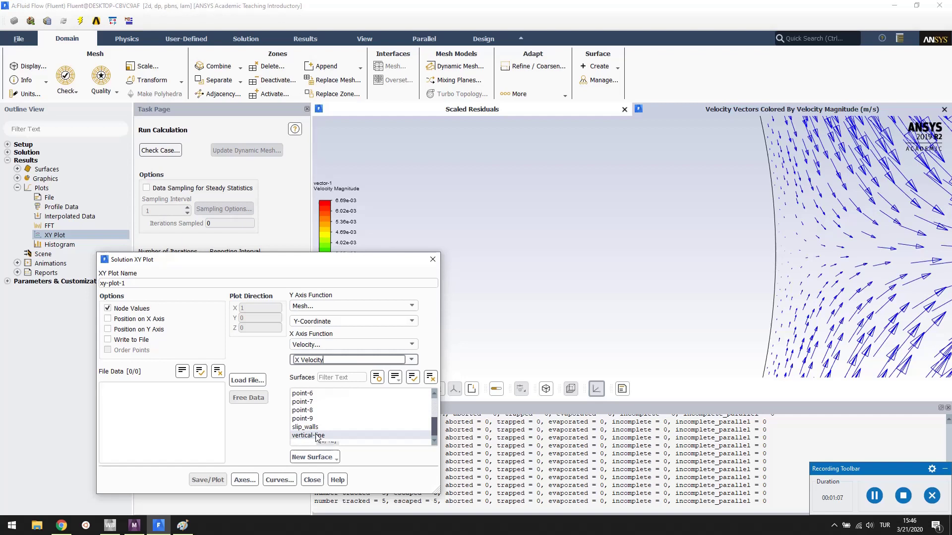
left_click(318, 436)
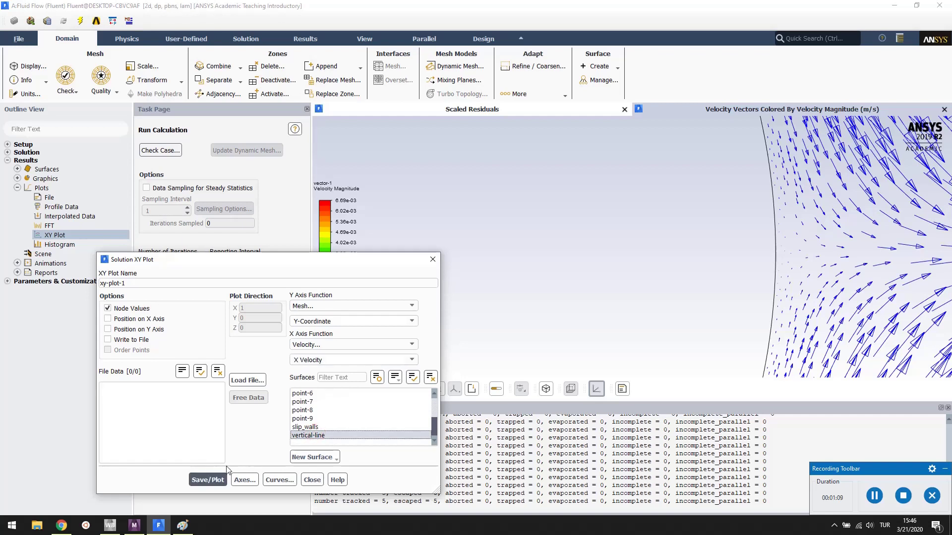
Step: Save and plot the XY plot of Y-Coordinate against X Velocity along vertical-line, and close the Solution XY Plot dialog
left_click(215, 481)
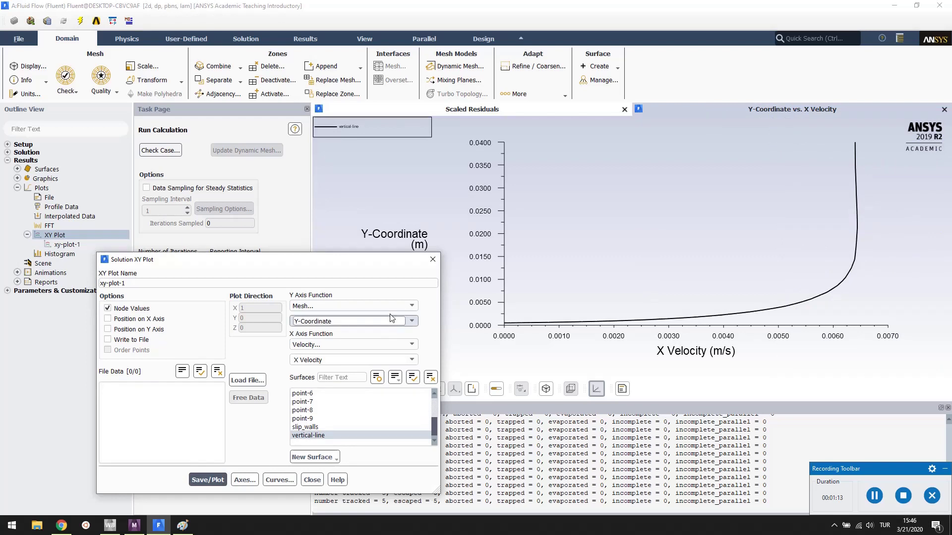
left_click(432, 260)
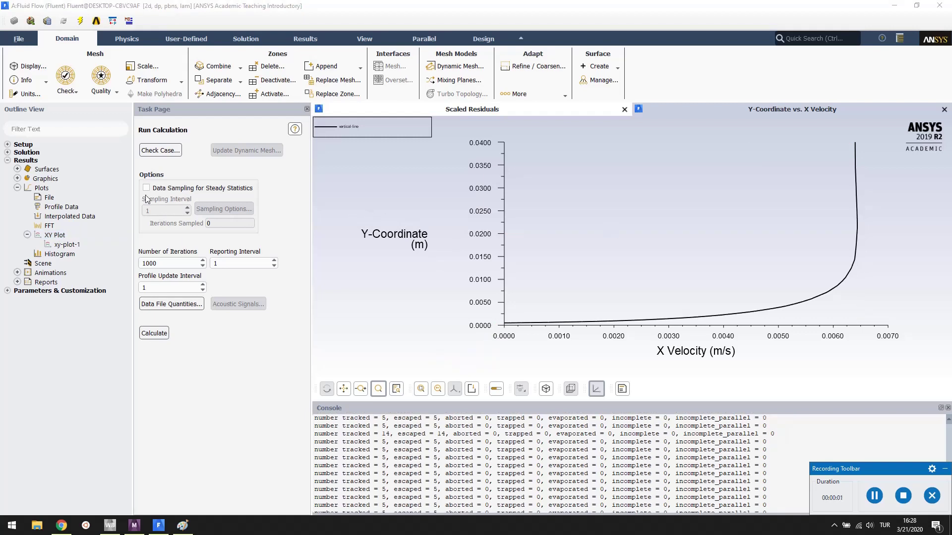
Step: Print a force report for the circle wall zone with the Forces option and direction vector X = 1, Y = 0
left_click(18, 188)
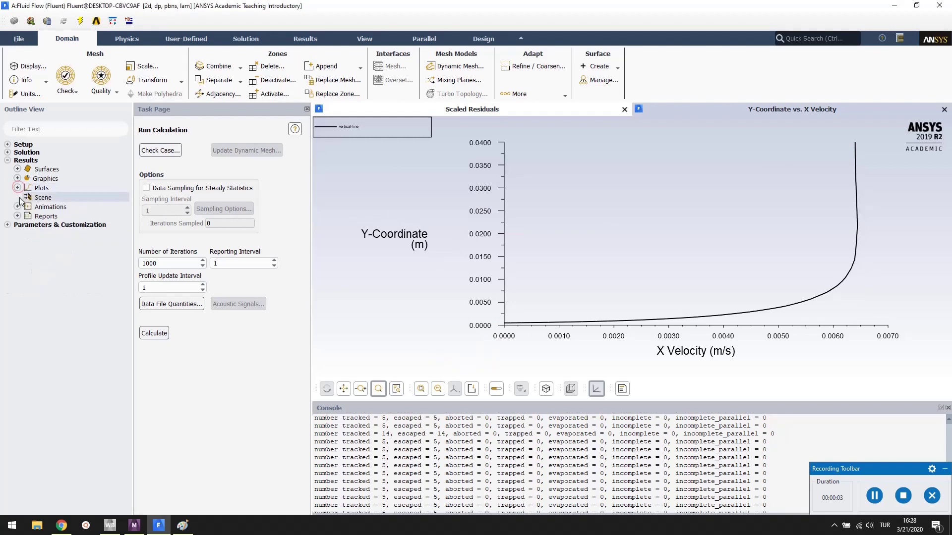
left_click(17, 217)
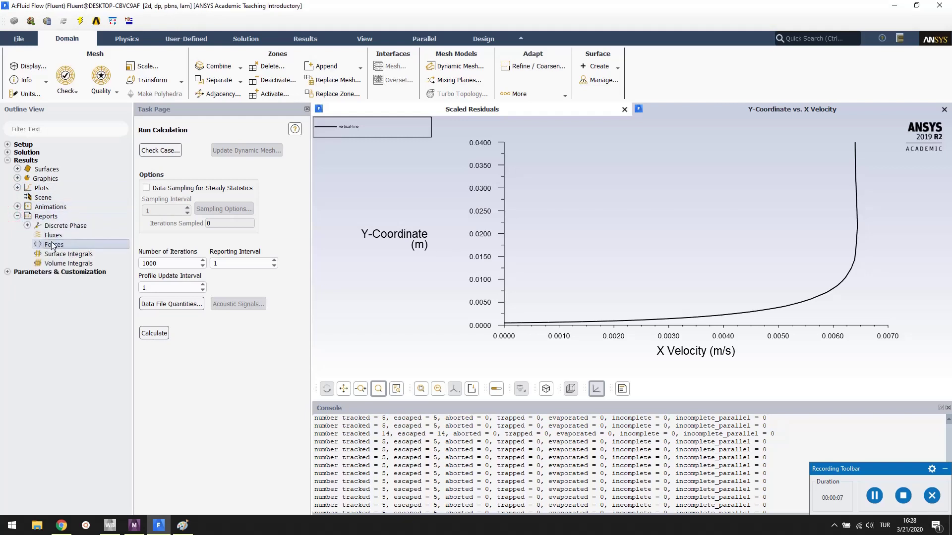
double_click(52, 245)
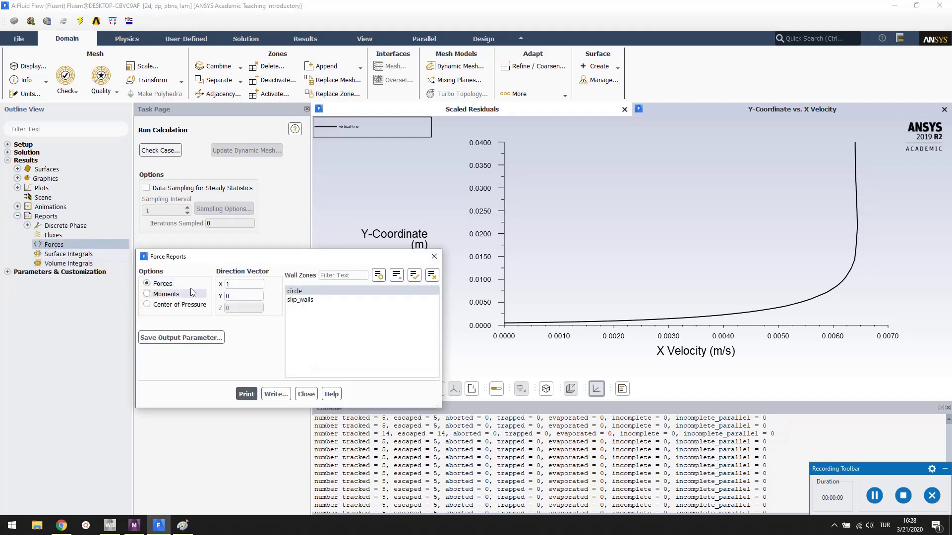
left_click(311, 292)
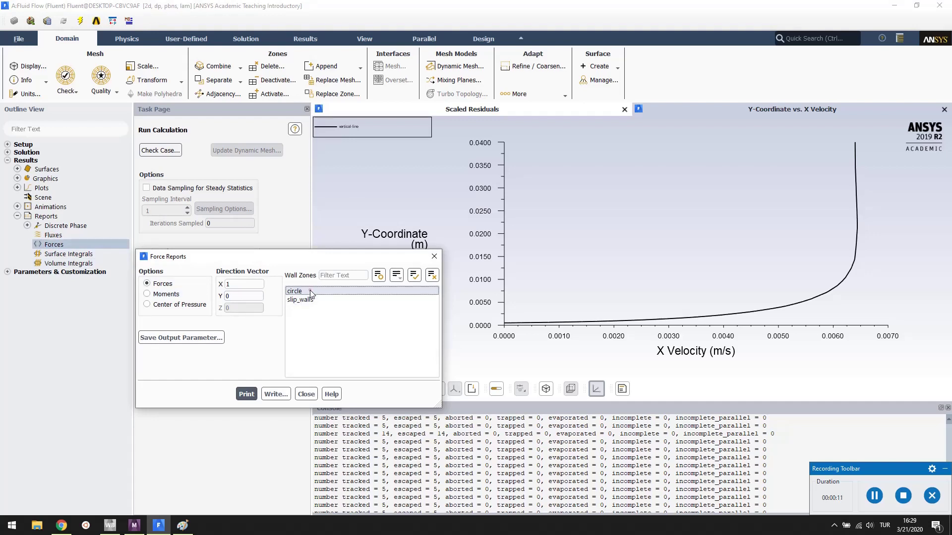
left_click(310, 293)
left_click(312, 292)
left_click(249, 296)
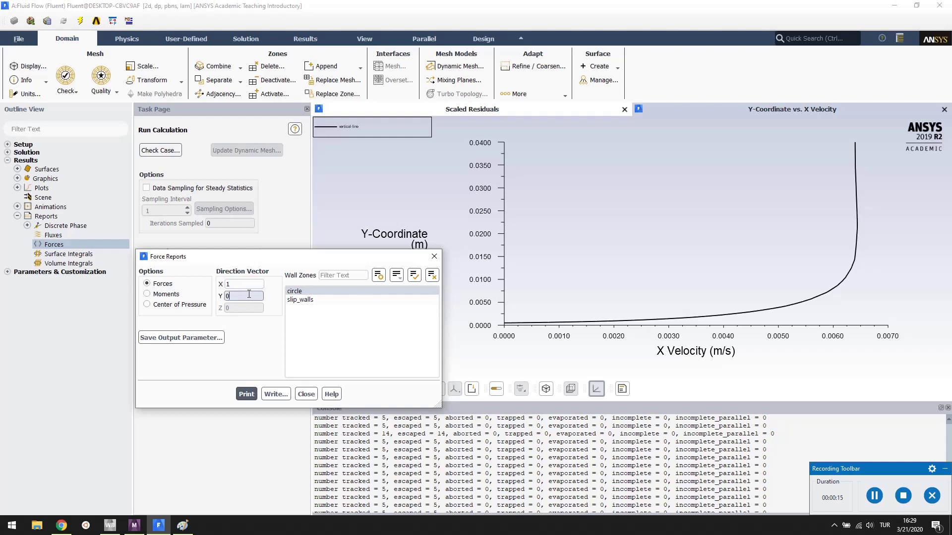
left_click(247, 394)
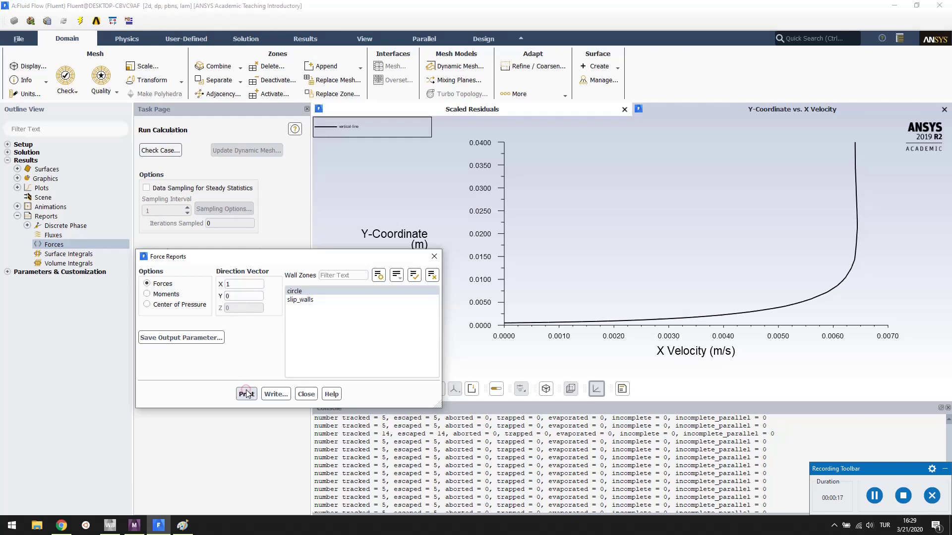